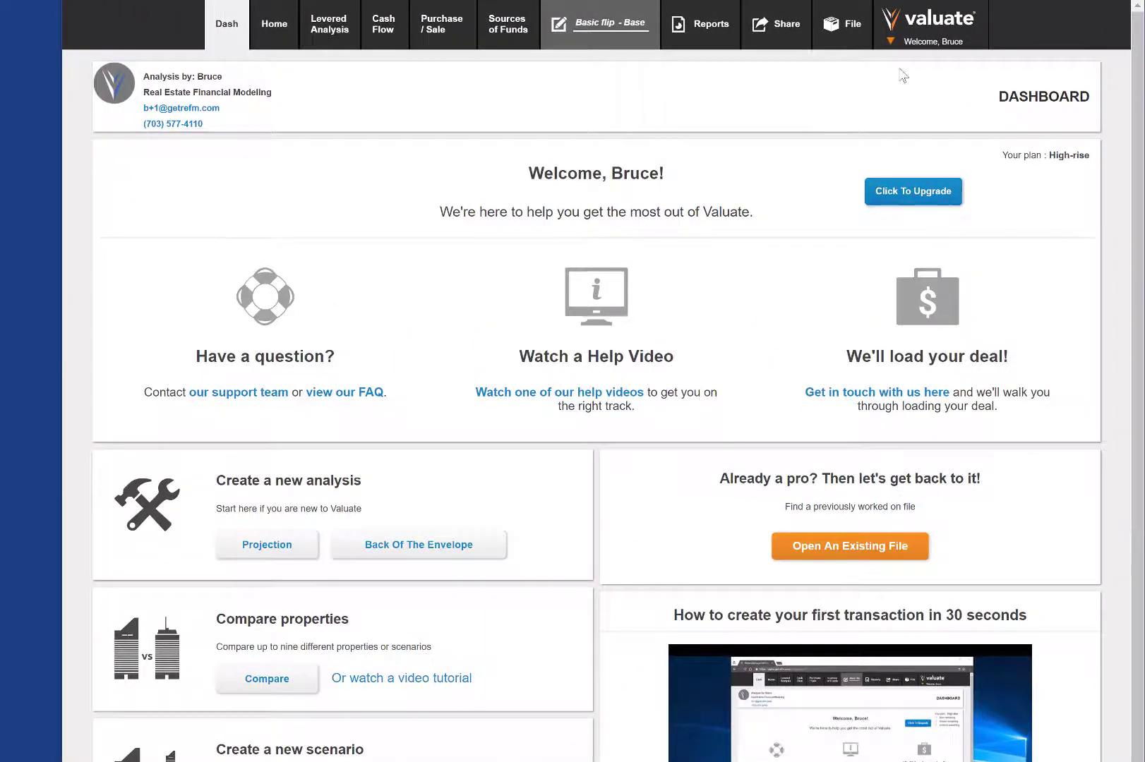
Start a new back-of-the-envelope (Bote) analysis of type Condominium Building Development.
left_click(844, 25)
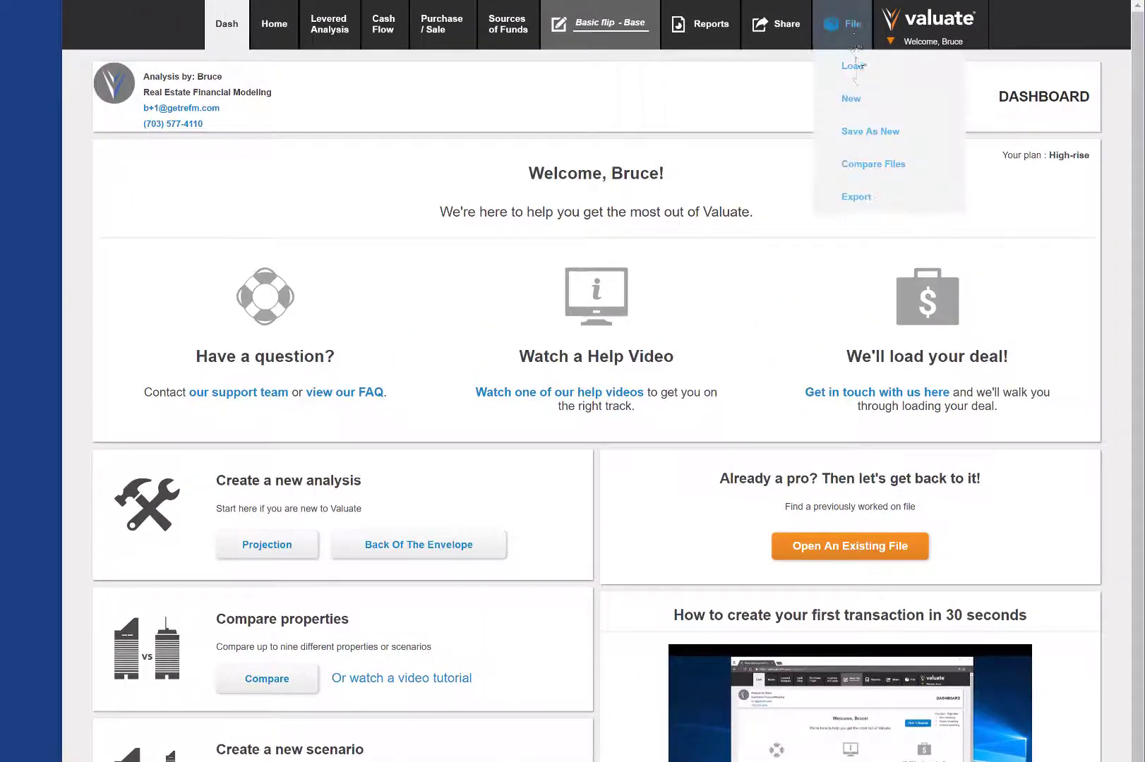
mouse_move(858, 101)
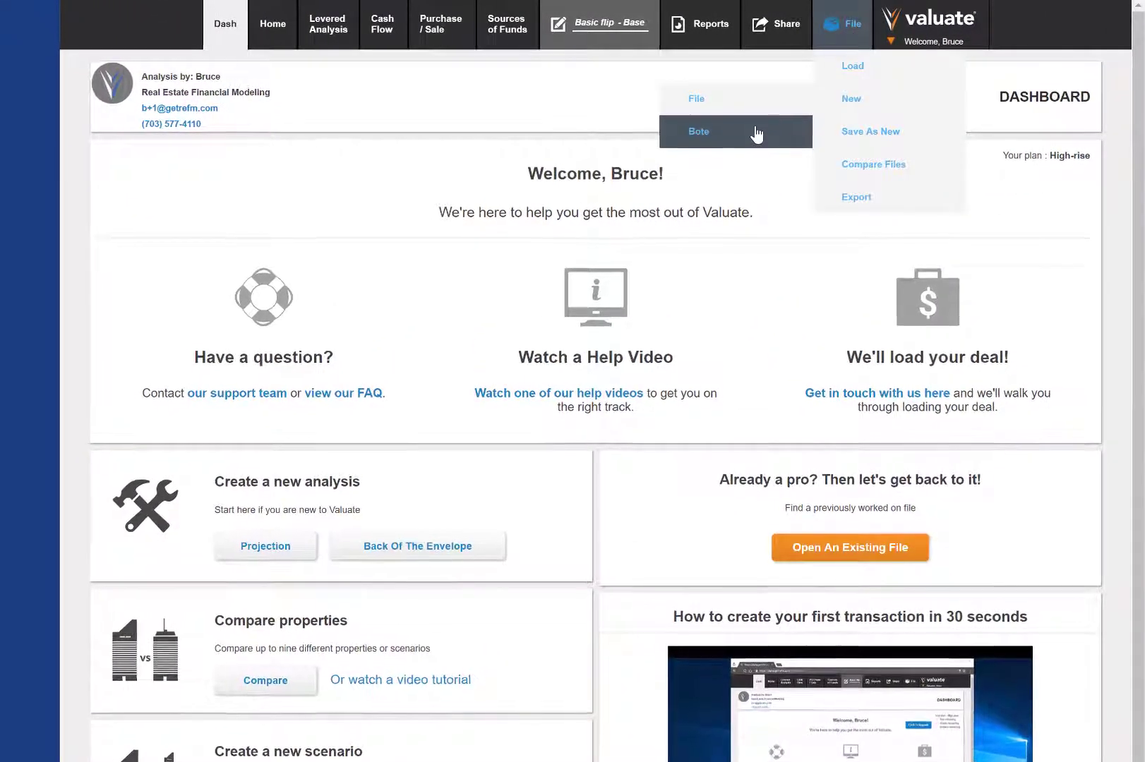
left_click(756, 135)
left_click(799, 169)
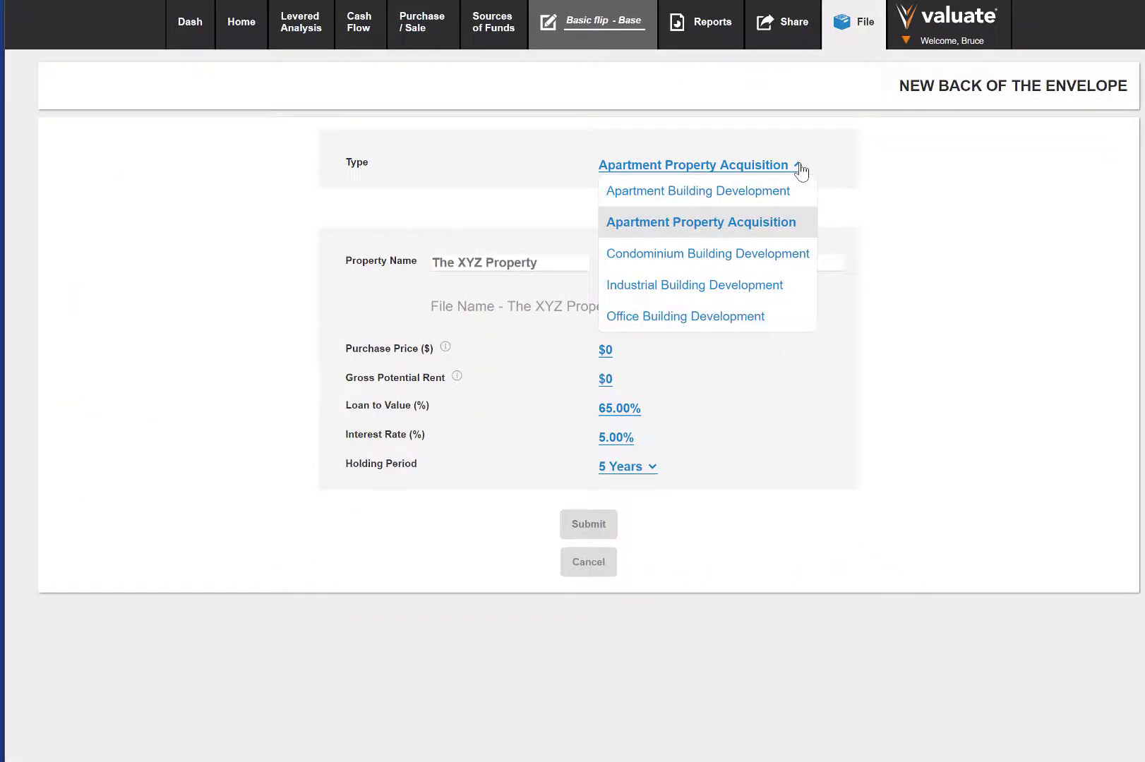
left_click(796, 264)
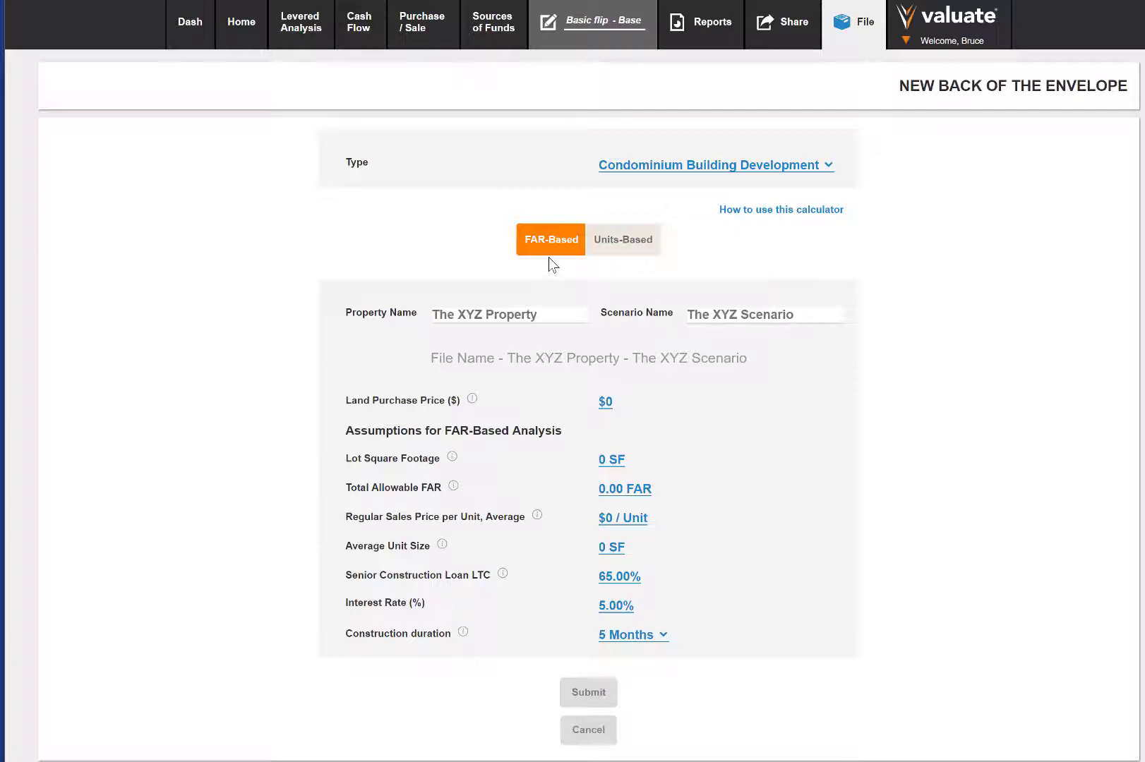
Name the property Fort Myers Condos and the scenario Base.
left_click(527, 312)
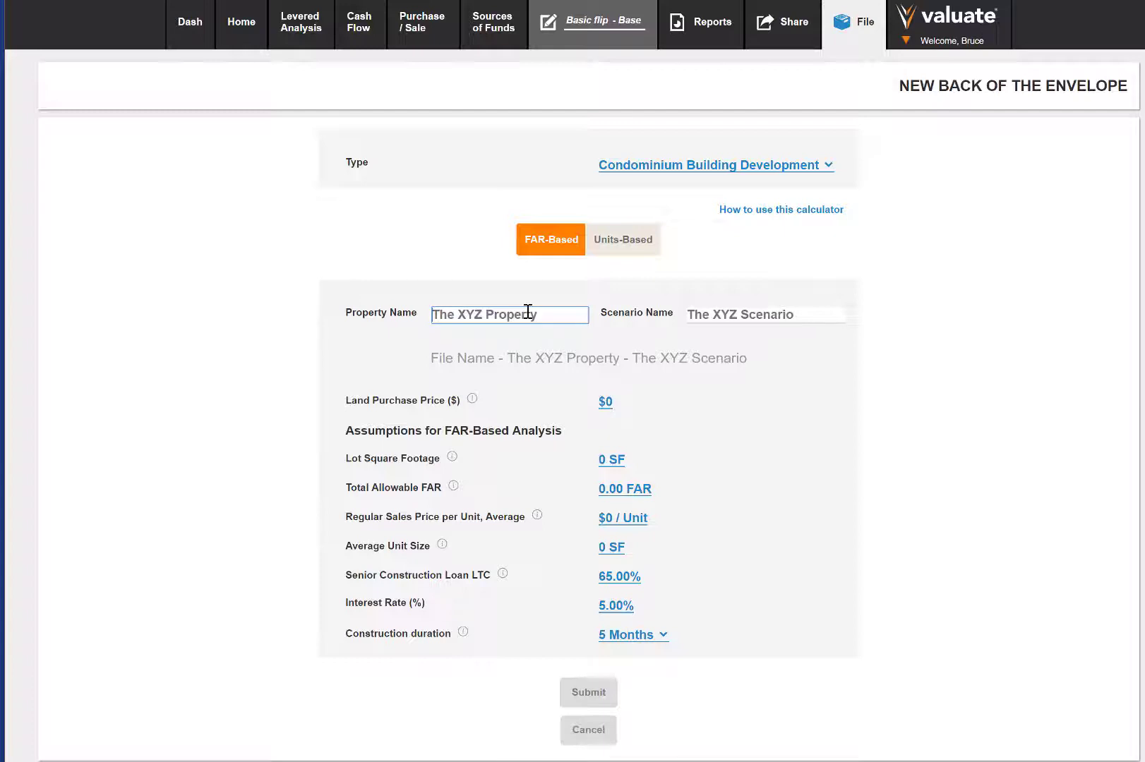
key("ctrl+a")
type("Fort Myers Condos")
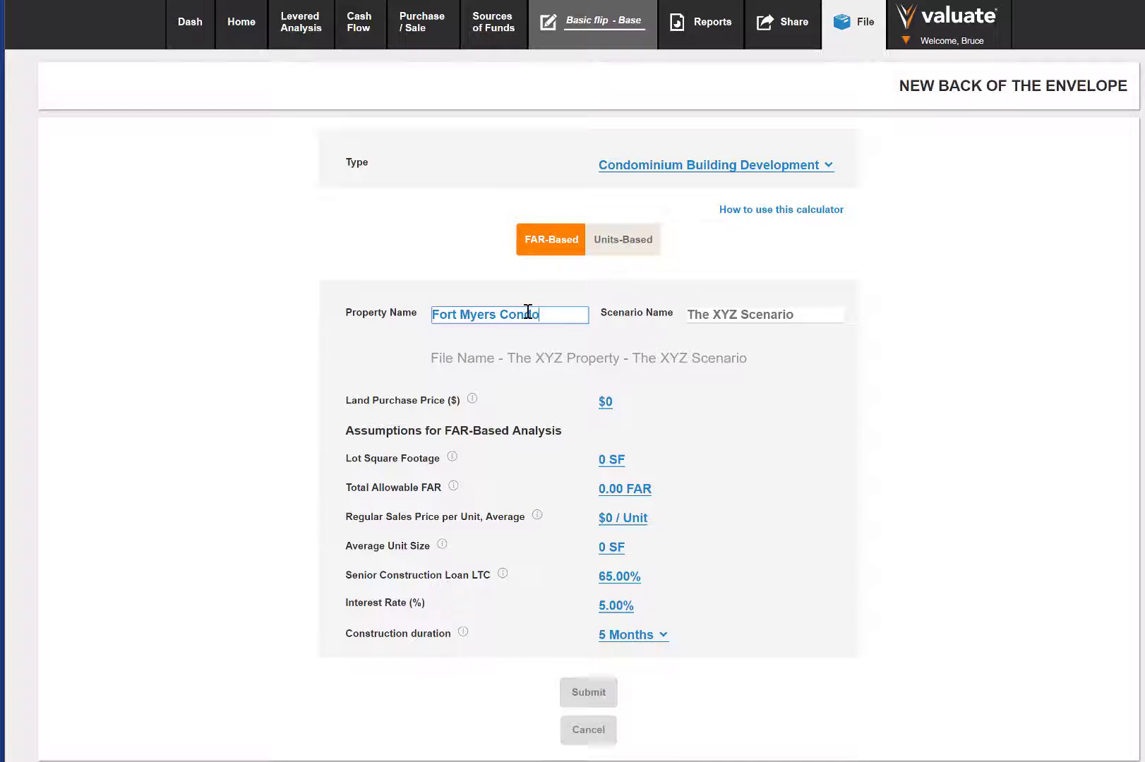
key("Tab")
type("Base")
key("Tab")
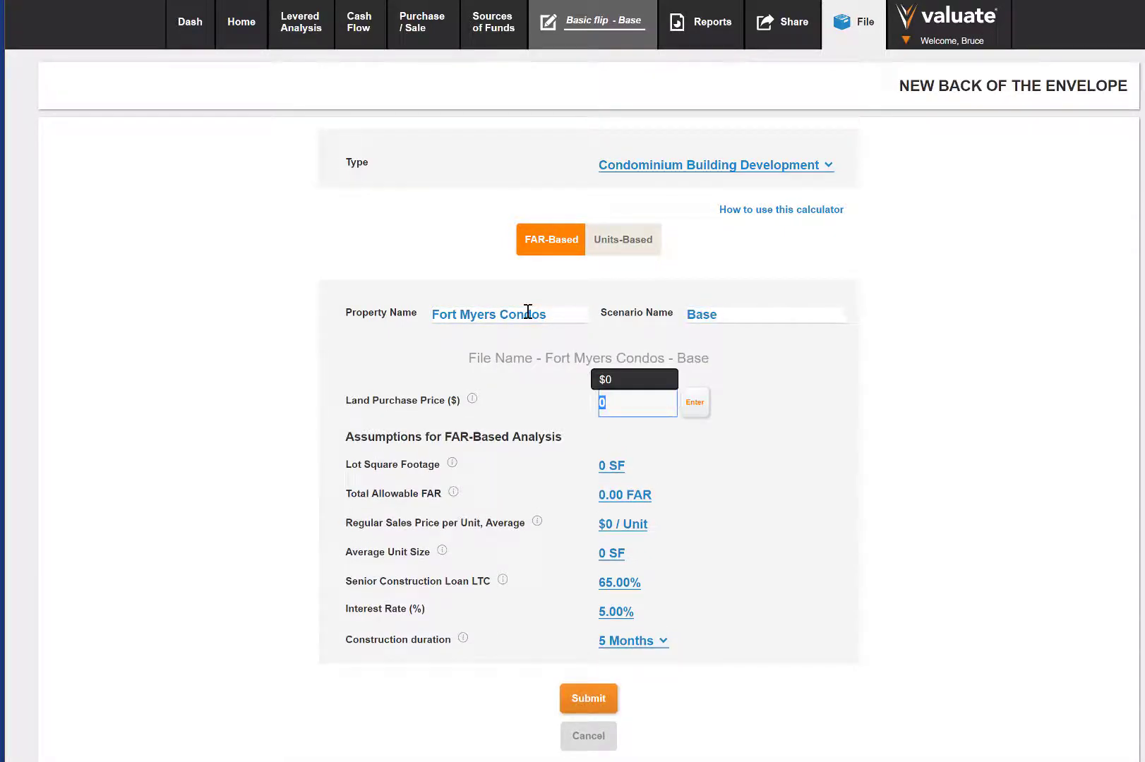
Enter a land purchase price of $2,500,000, a lot size of 45,000 SF and a total allowable FAR of 8.00.
type("2500000")
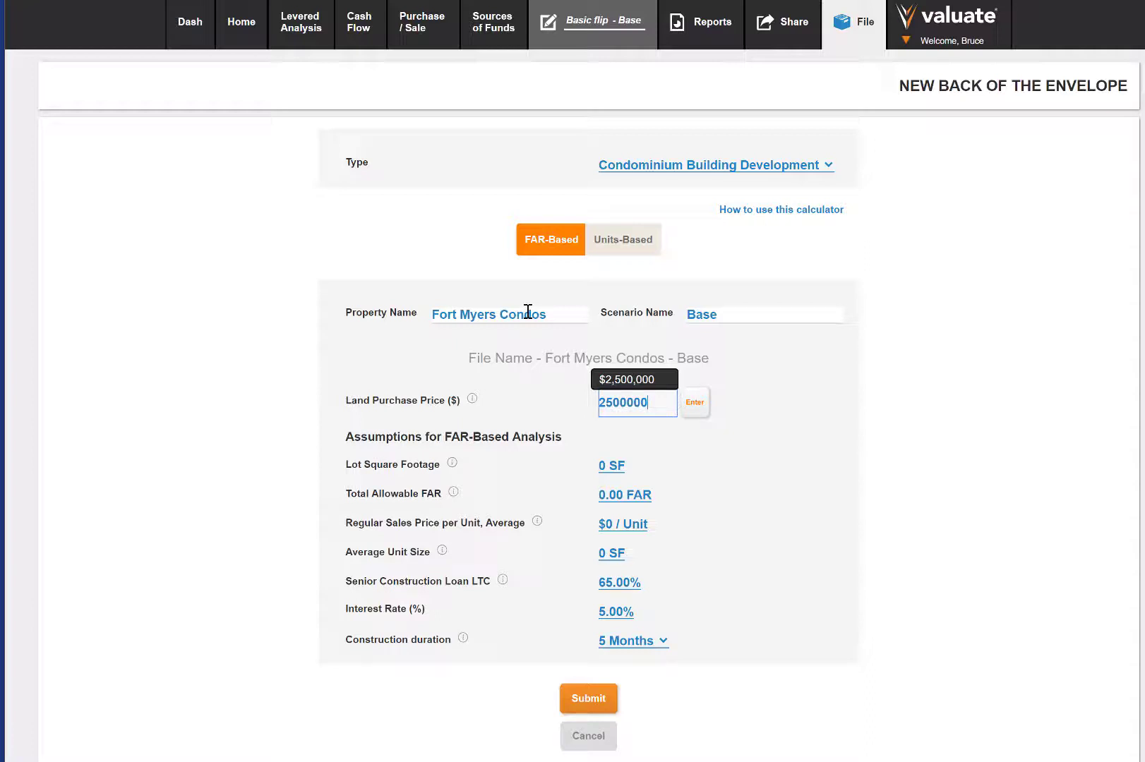
key("Tab")
type("45000")
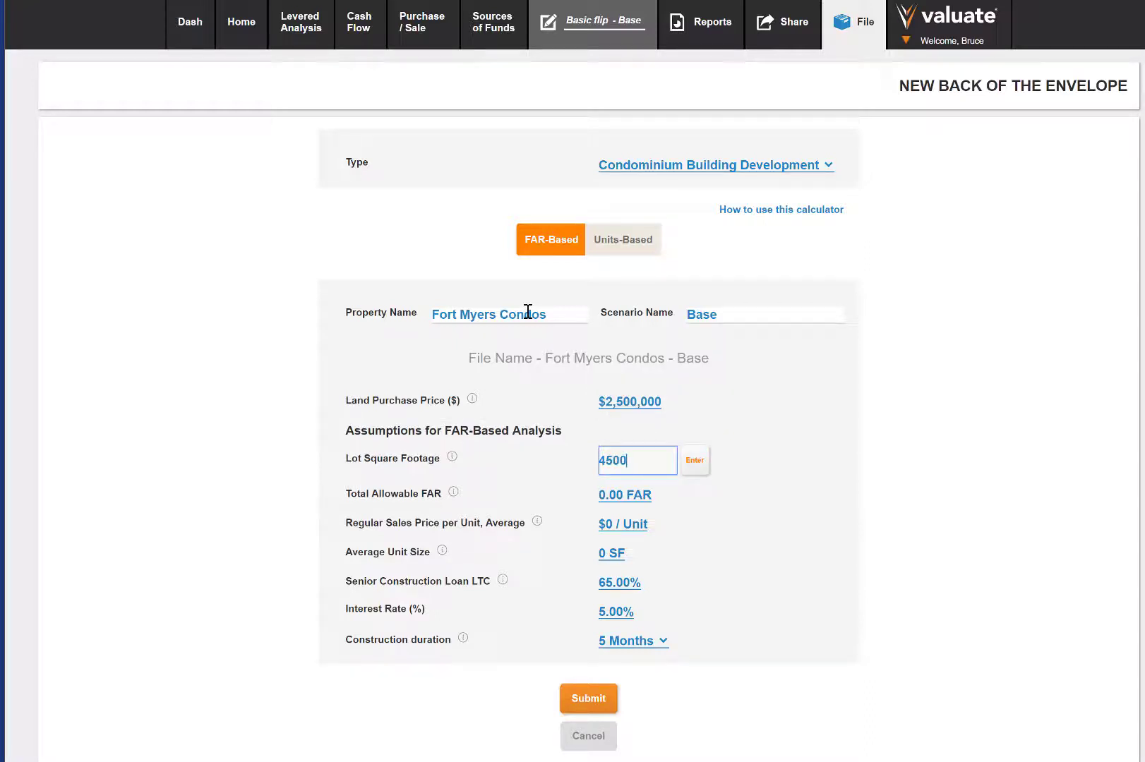
key("Tab")
key("Tab")
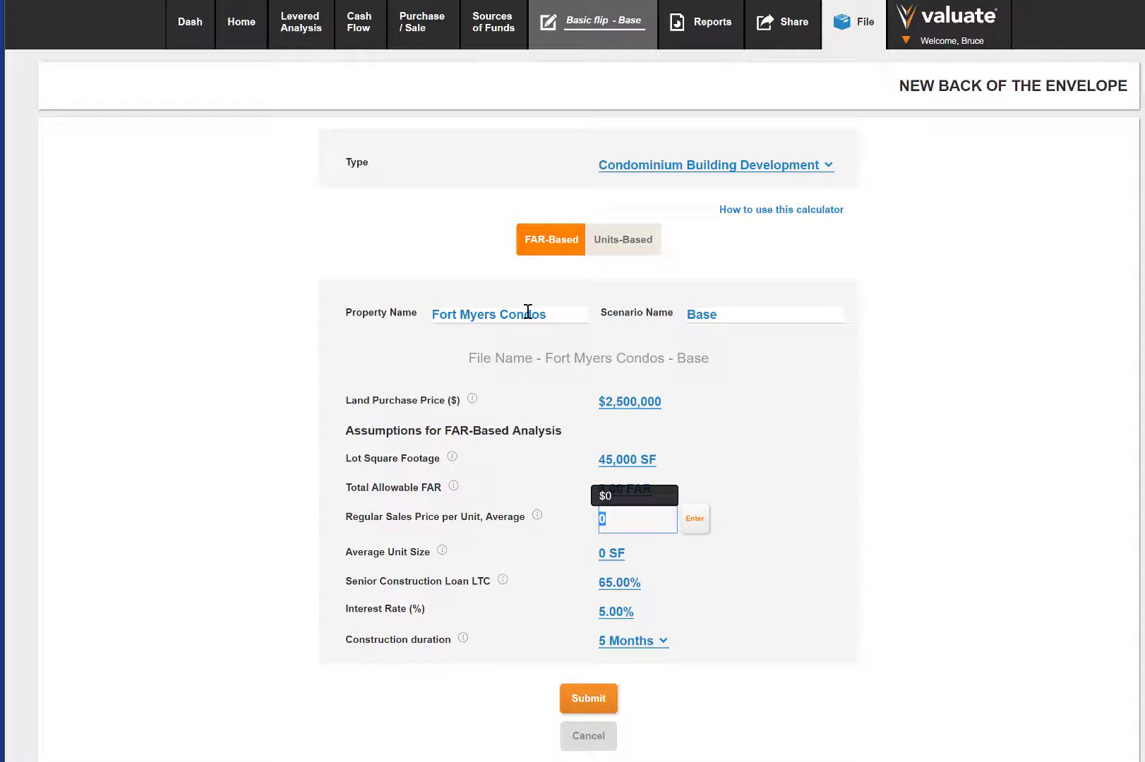
Set the average regular sales price to $500,000 per unit and average unit size to 900 SF, keeping the default loan LTC and interest rate.
type("500000")
key("Tab")
type("900")
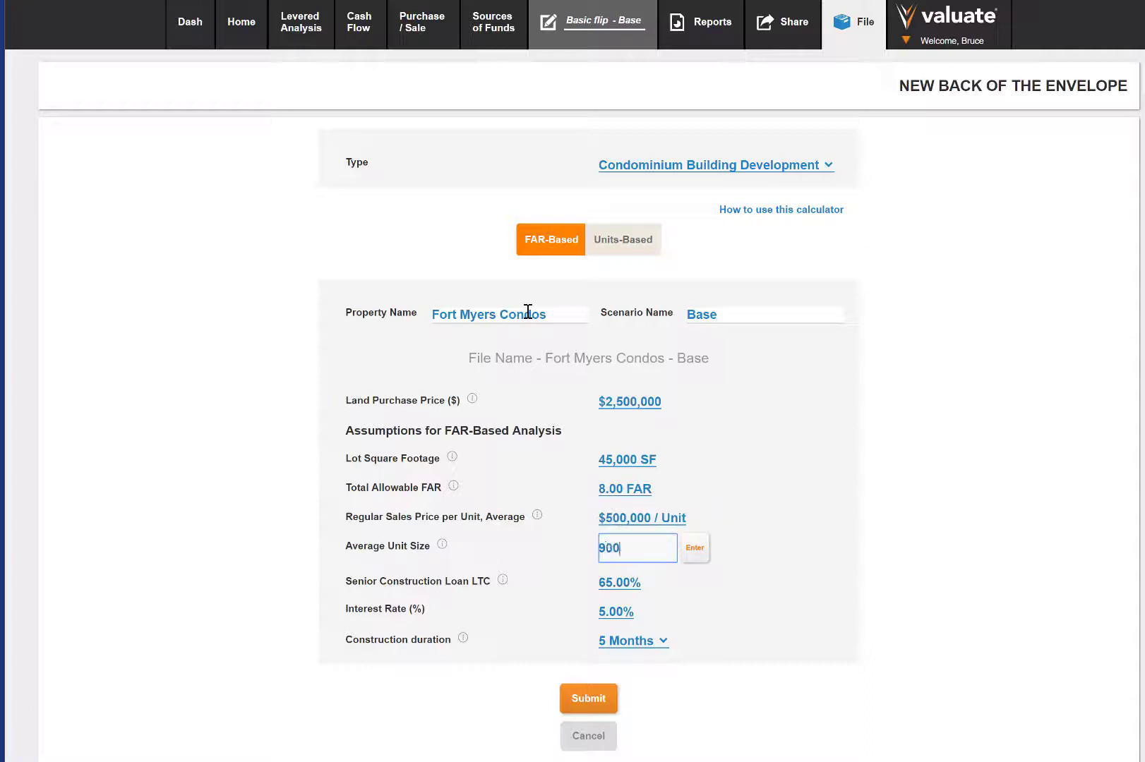
key("Tab")
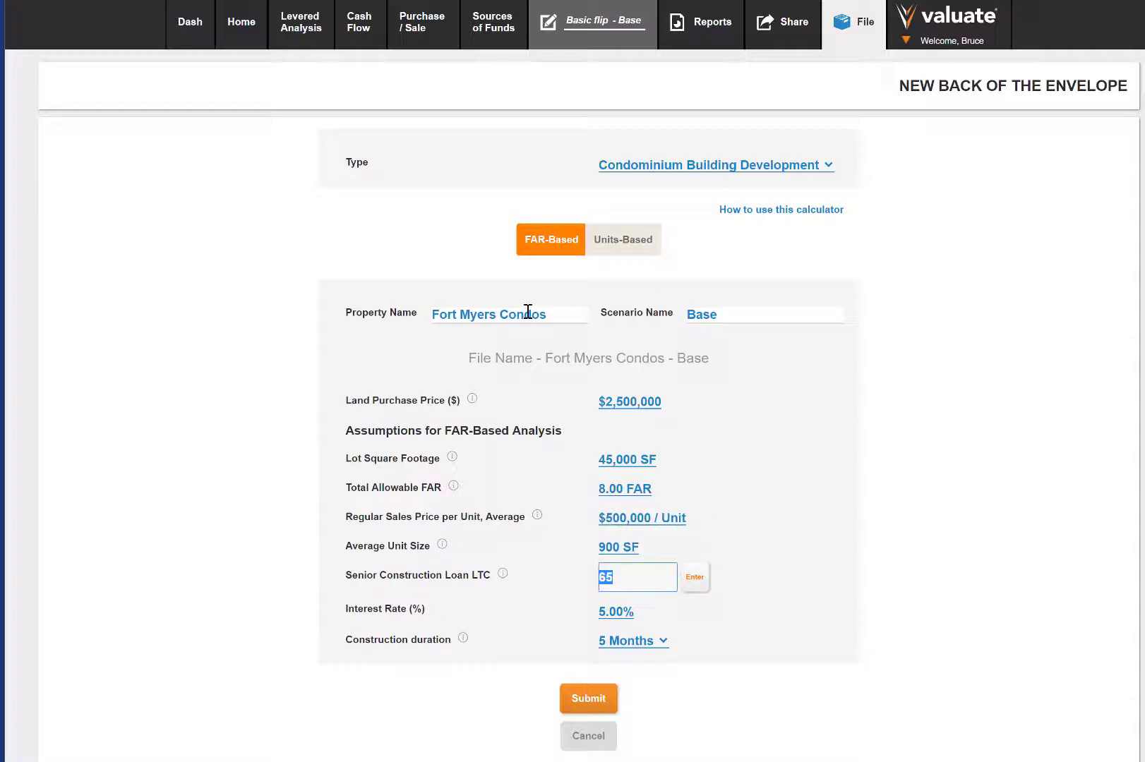
key("Tab")
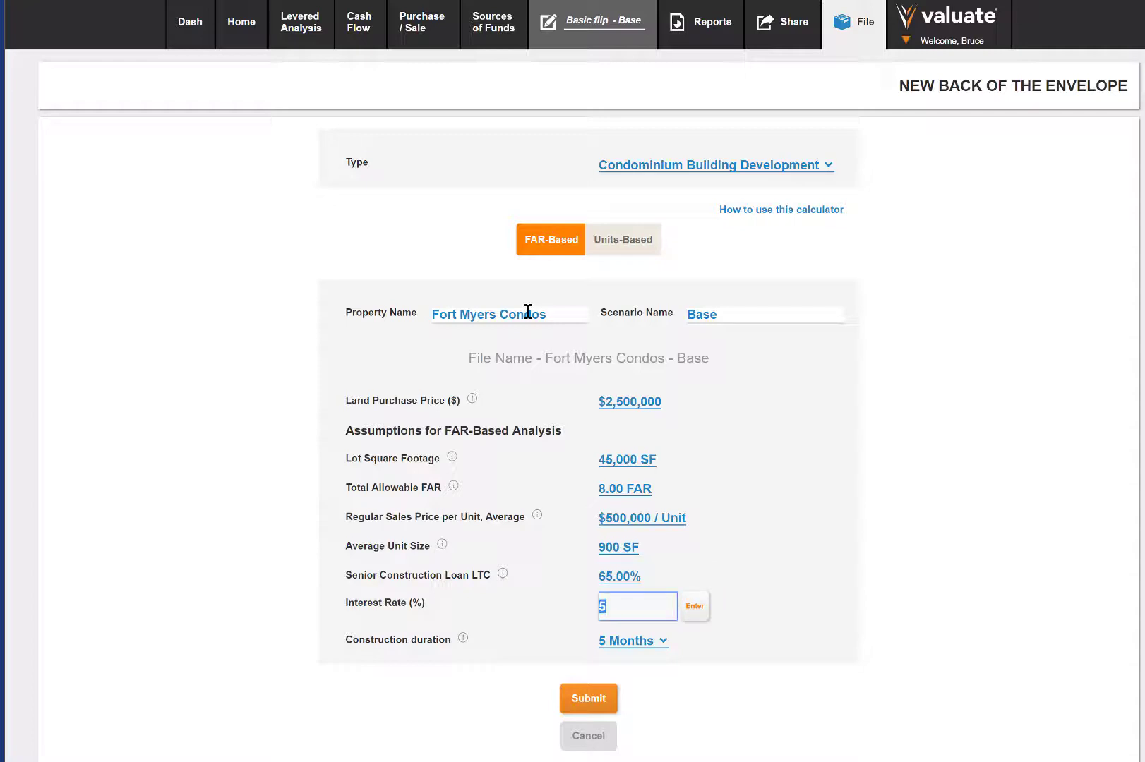
key("Tab")
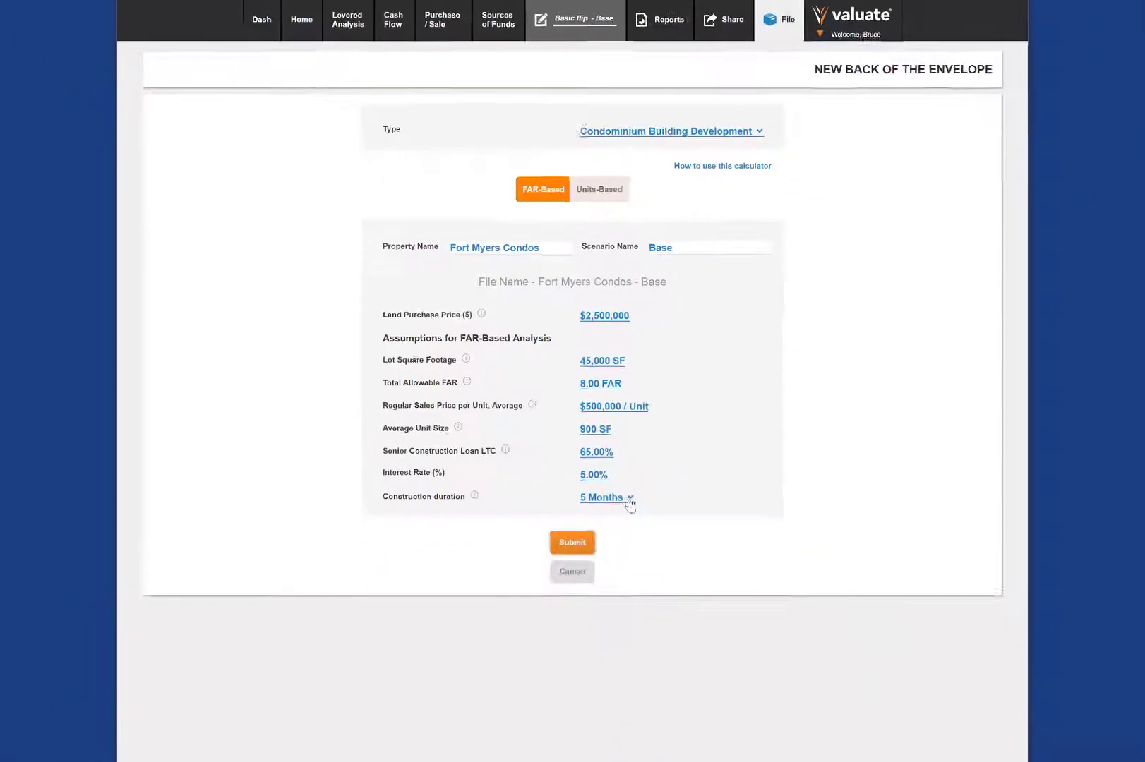
Set the construction duration to 12 months and submit the new condominium analysis.
left_click(629, 503)
scroll(615, 635, "down", 1)
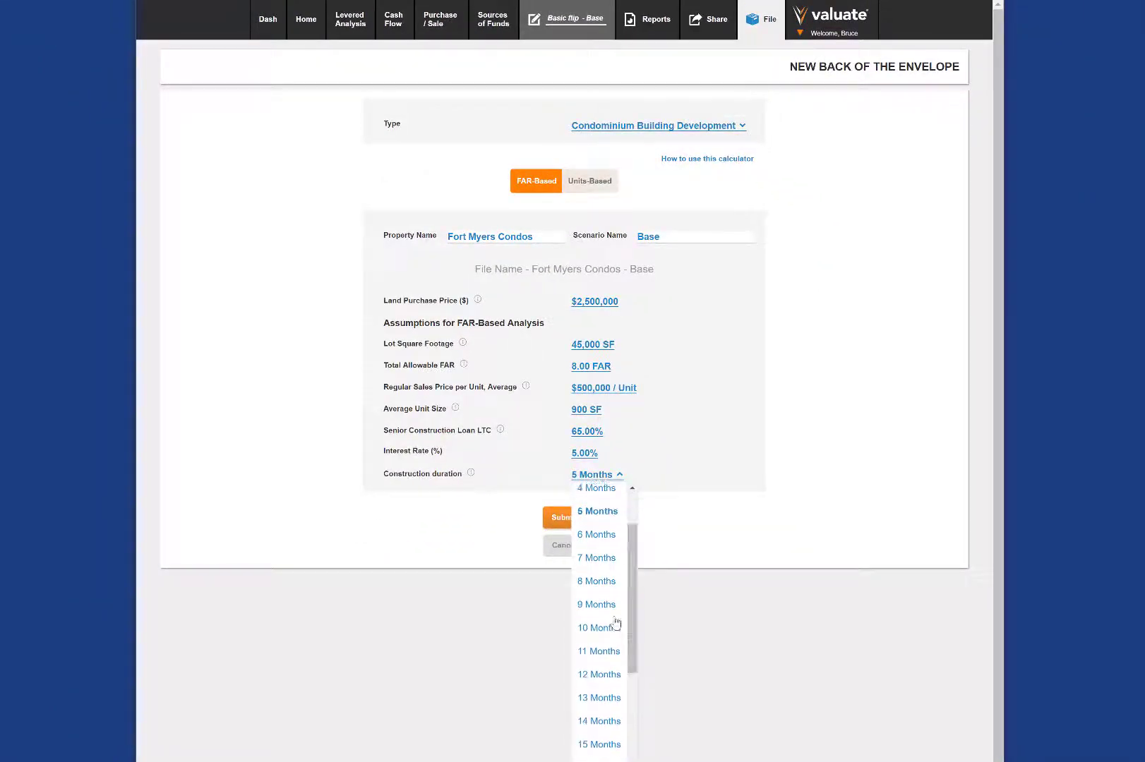
left_click(601, 674)
left_click(567, 523)
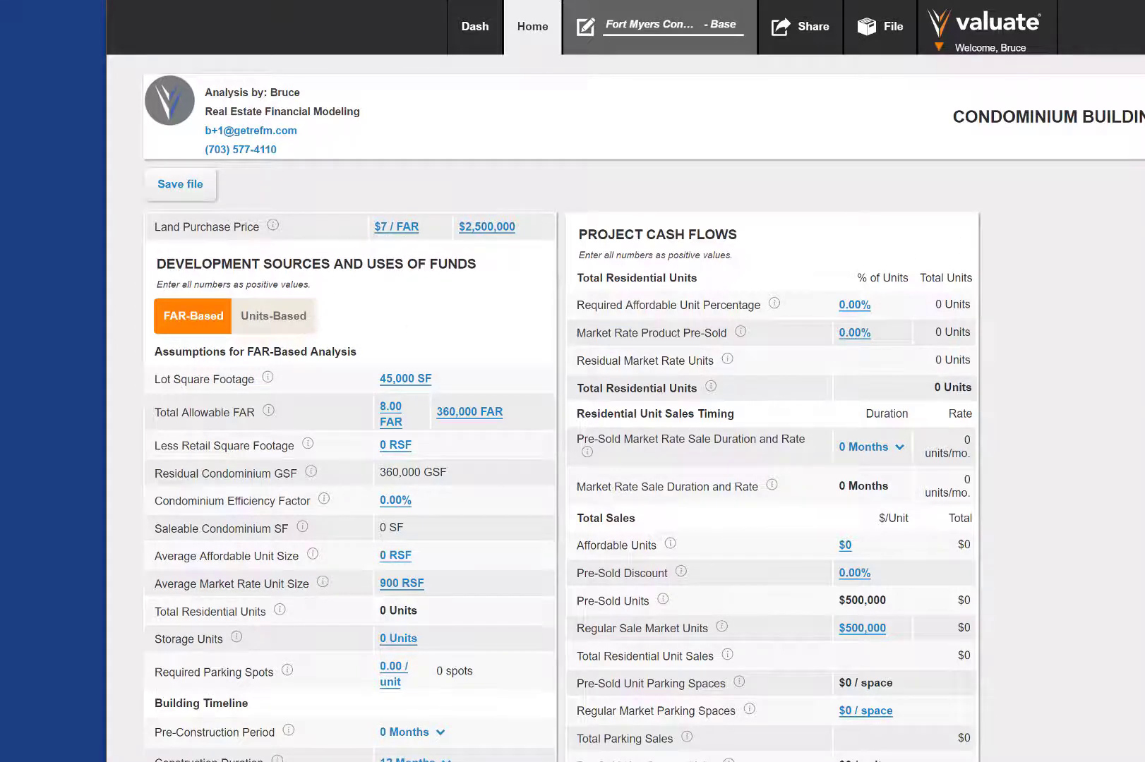
Set the retail square footage deduction to 15,000 RSF and the condominium efficiency factor to 80%.
scroll(895, 706, "down", 5)
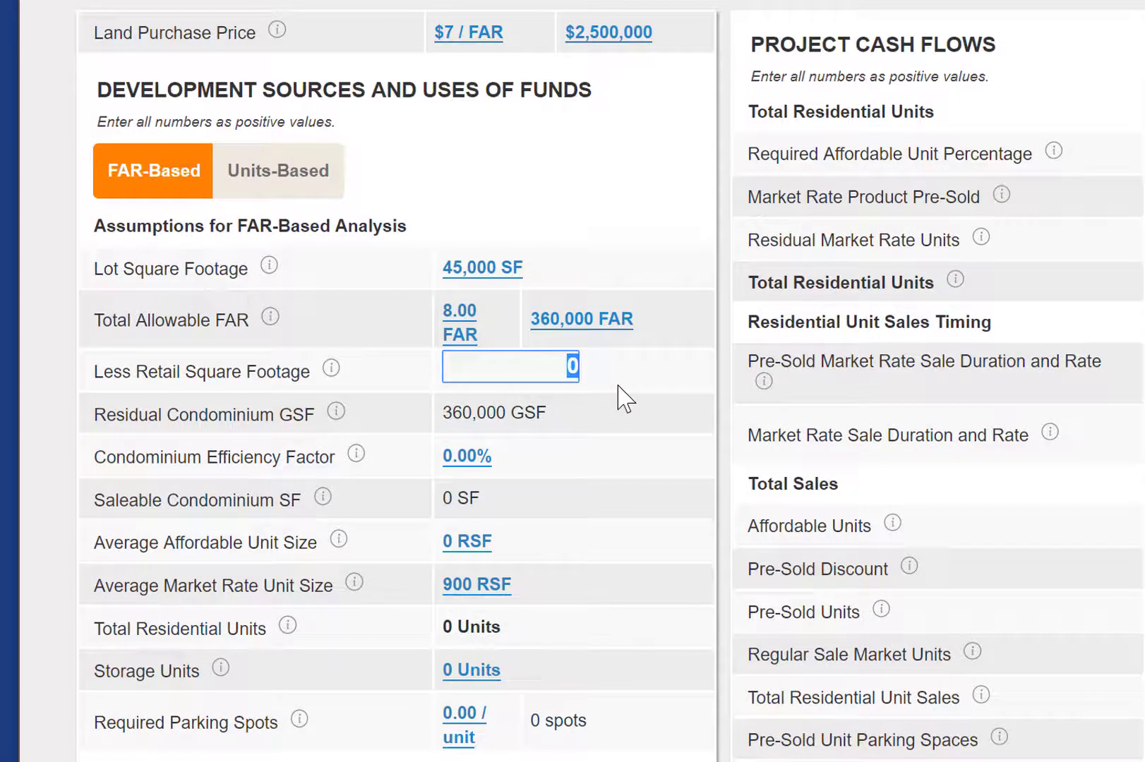
type("15000")
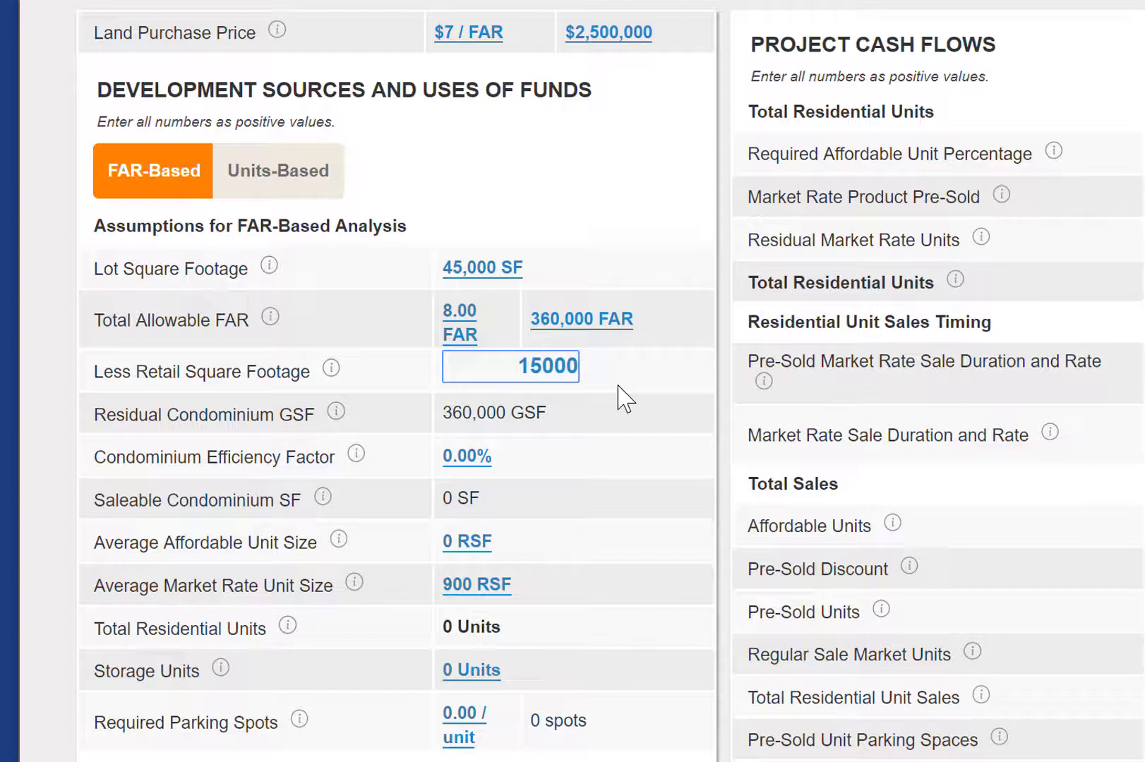
key("Tab")
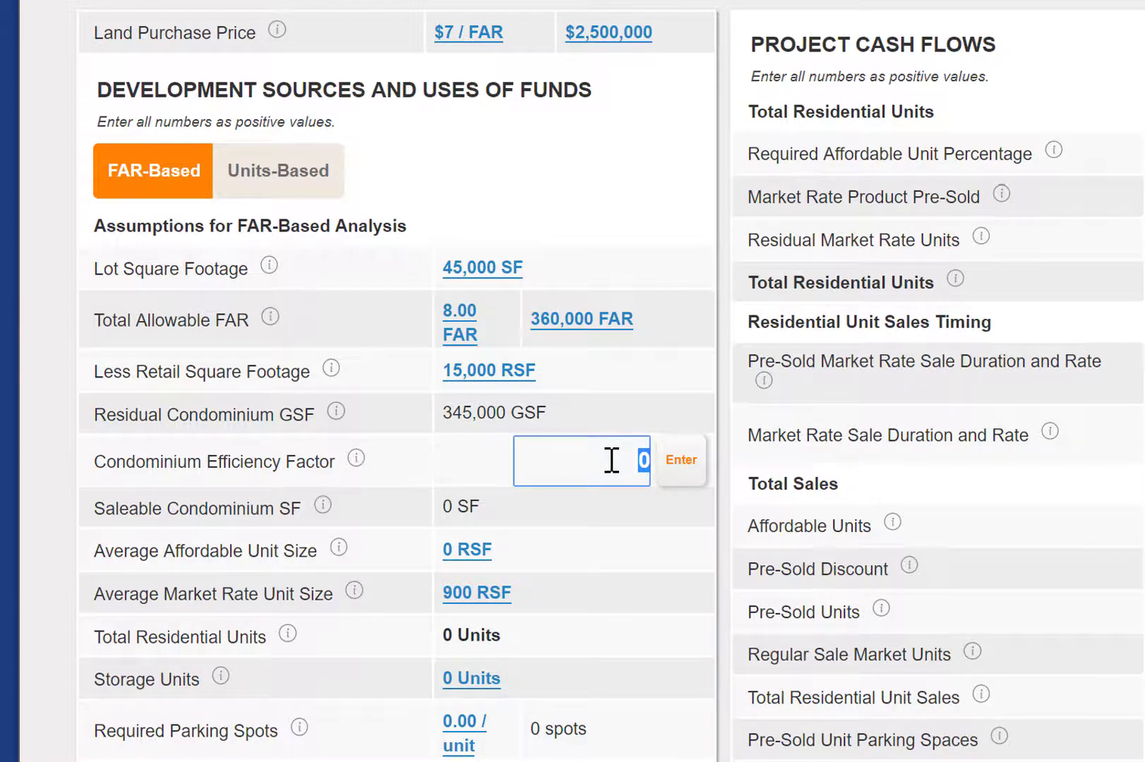
type("80")
key("Tab")
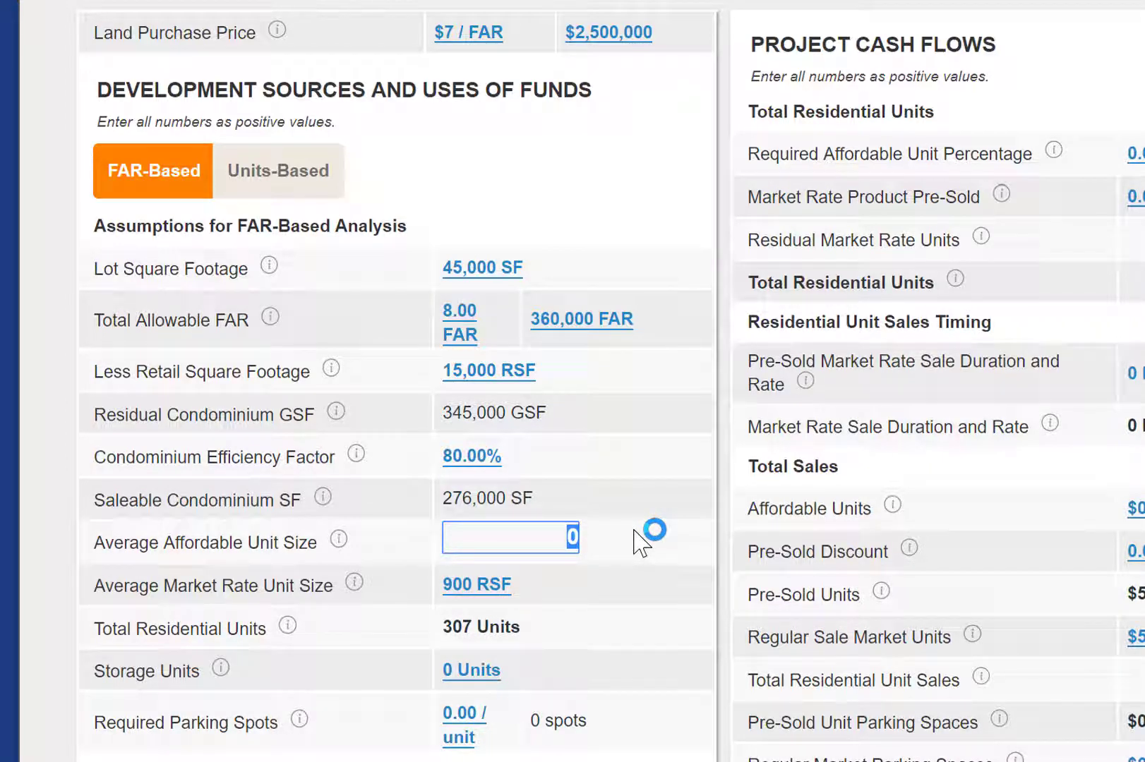
Set the average affordable unit size to 650 RSF, keeping the existing market rate unit size.
type("650")
key("Tab")
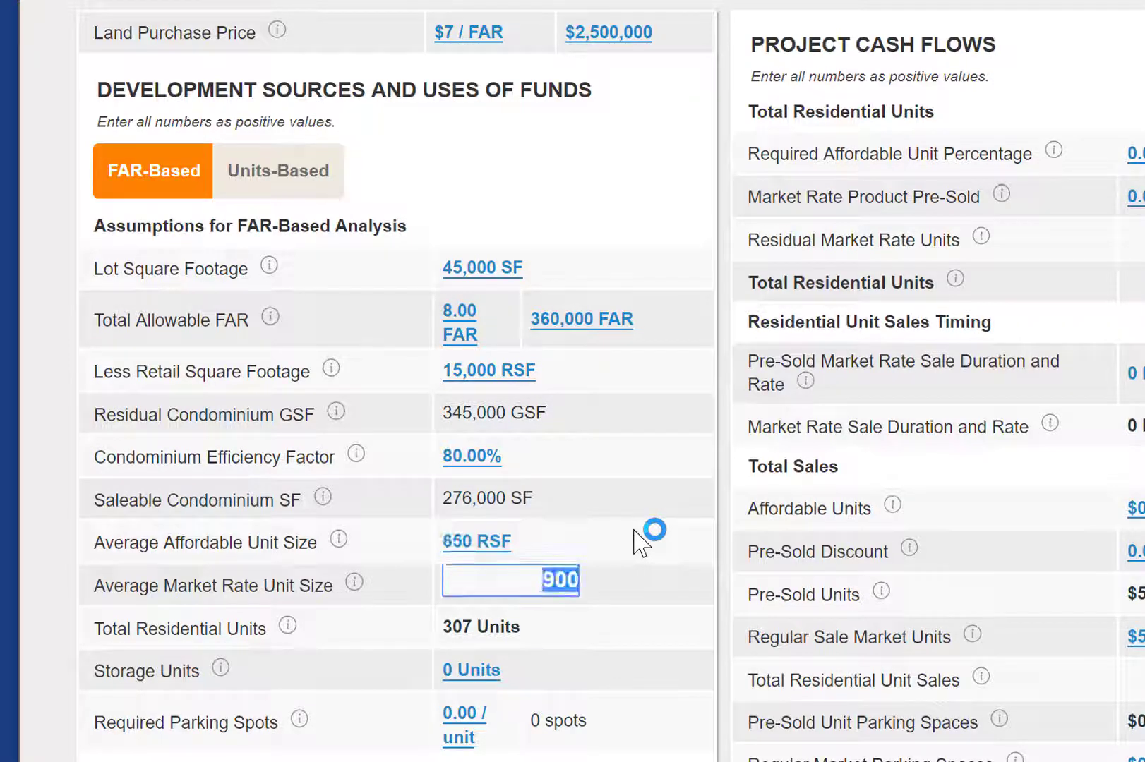
key("Tab")
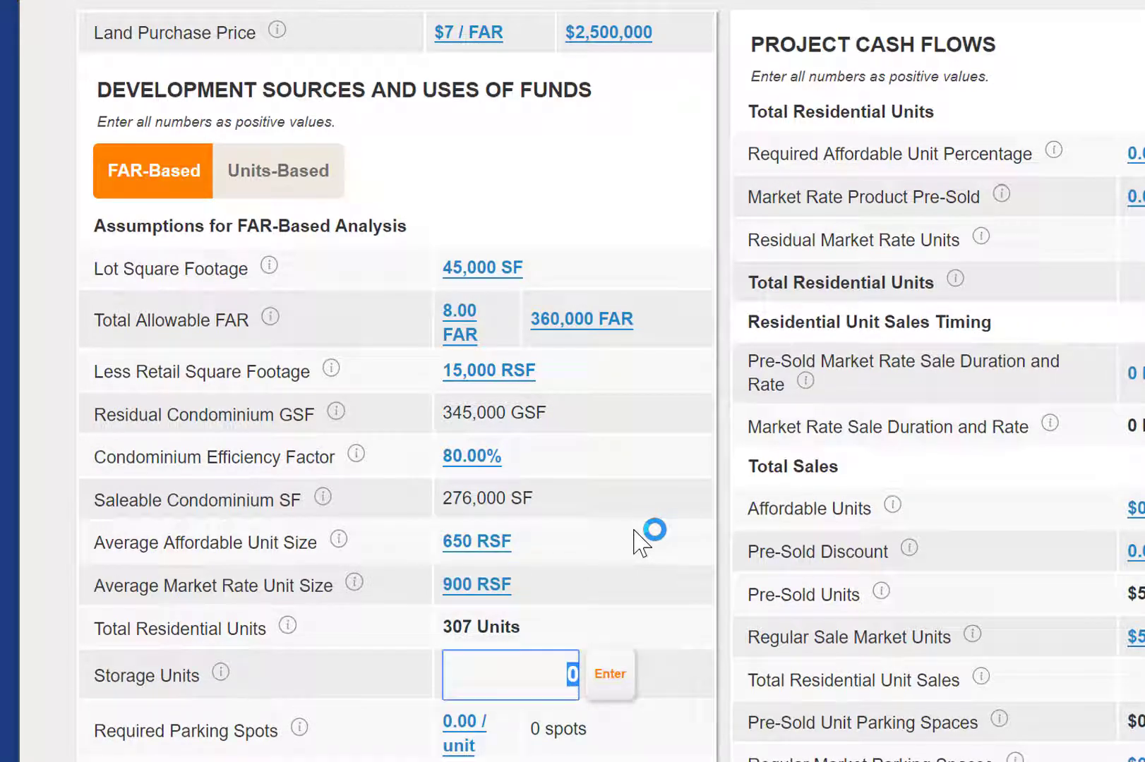
Set the storage units to 100 and the required parking to 1.2 spots per unit.
type("100")
key("Tab")
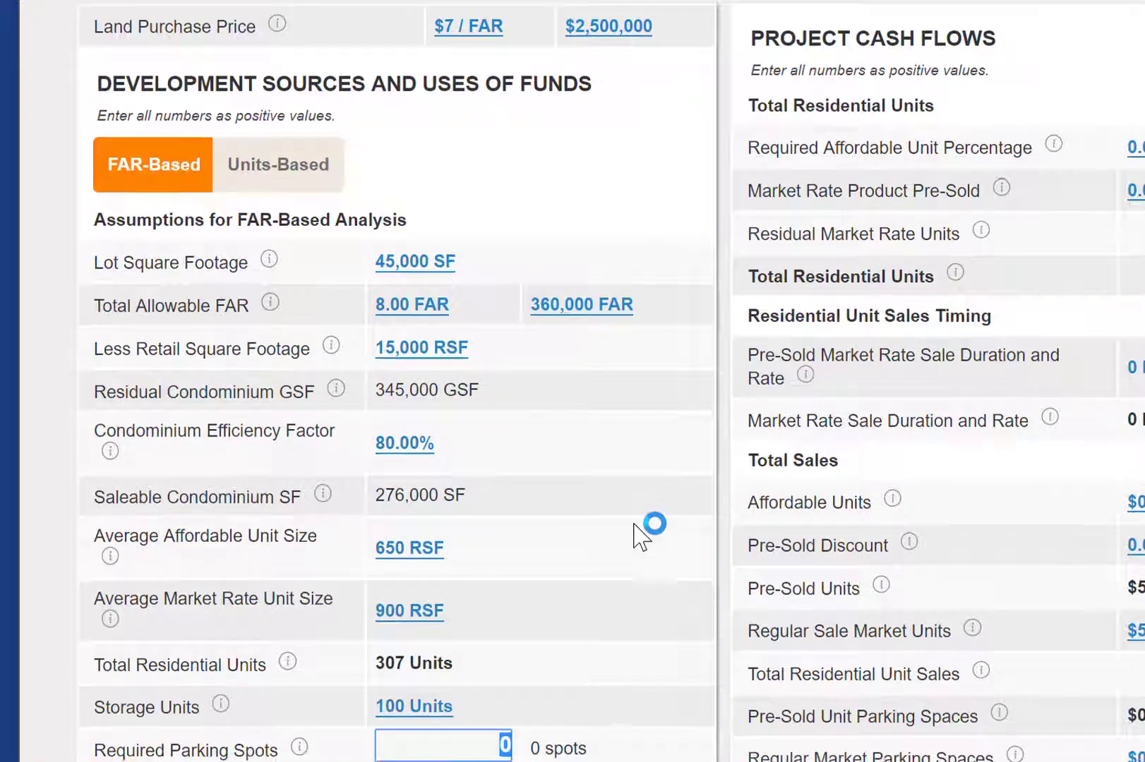
scroll(642, 544, "down", 3)
type("1.2")
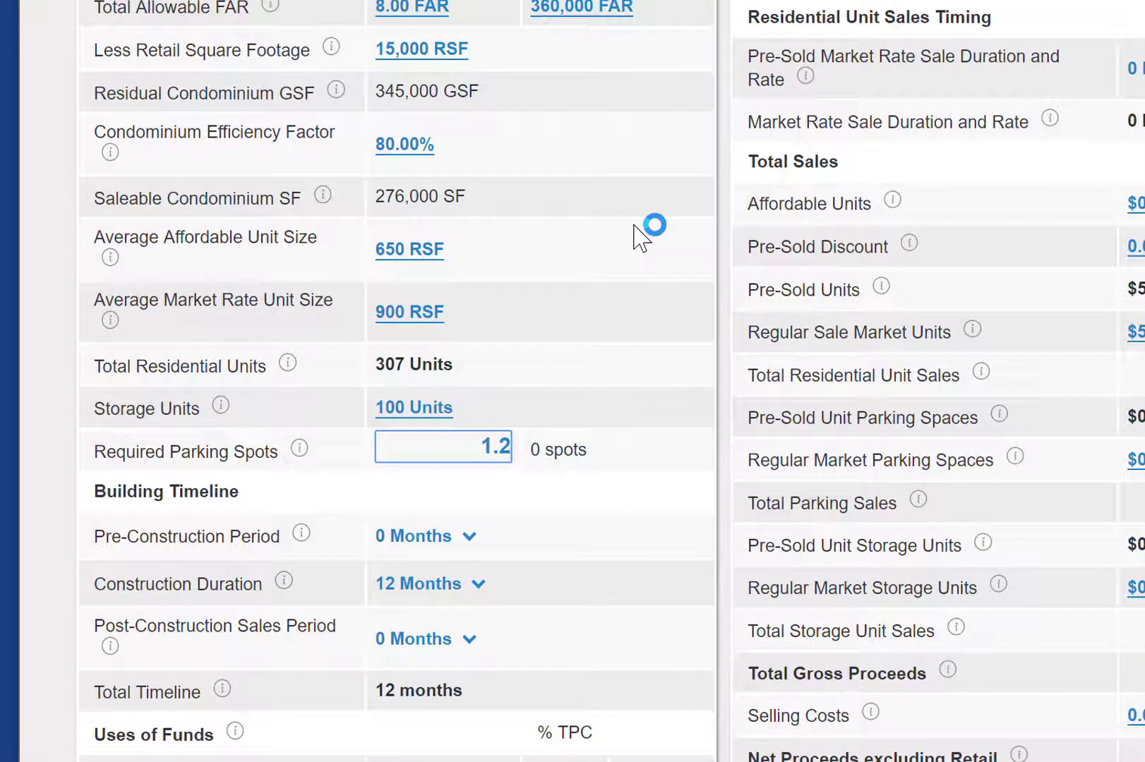
key("Tab")
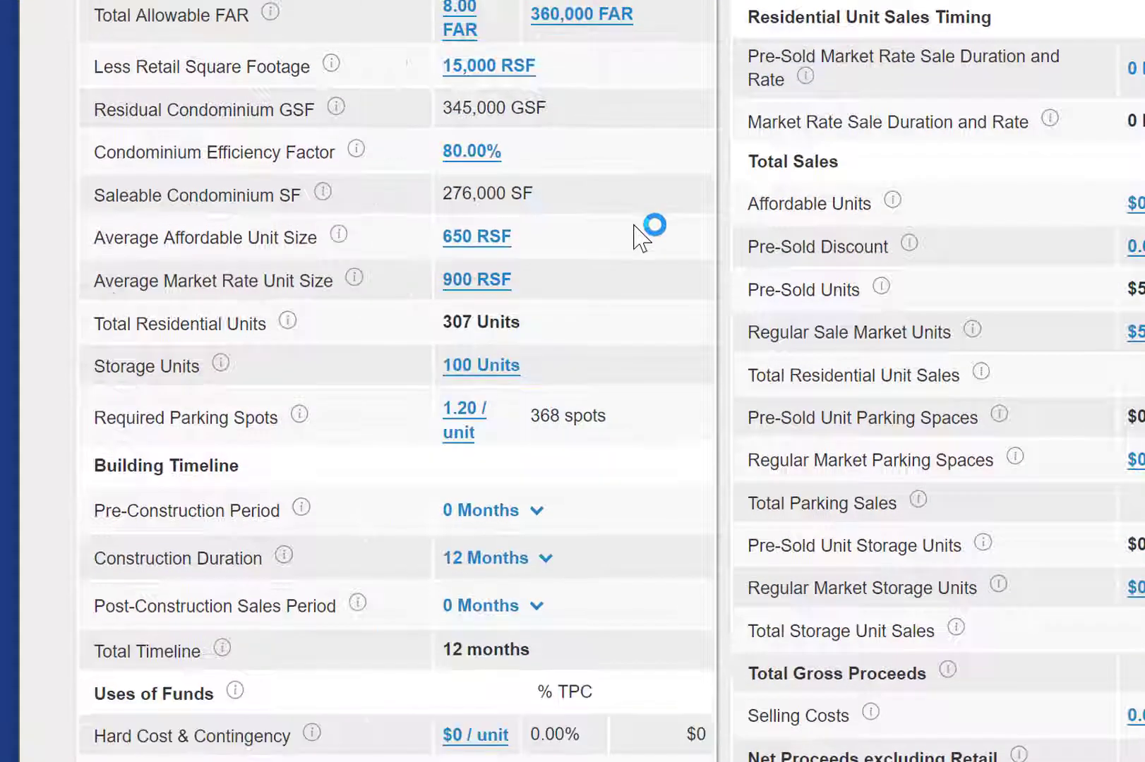
Set the pre-construction period in the building timeline to 9 months.
left_click(536, 511)
scroll(570, 601, "down", 1)
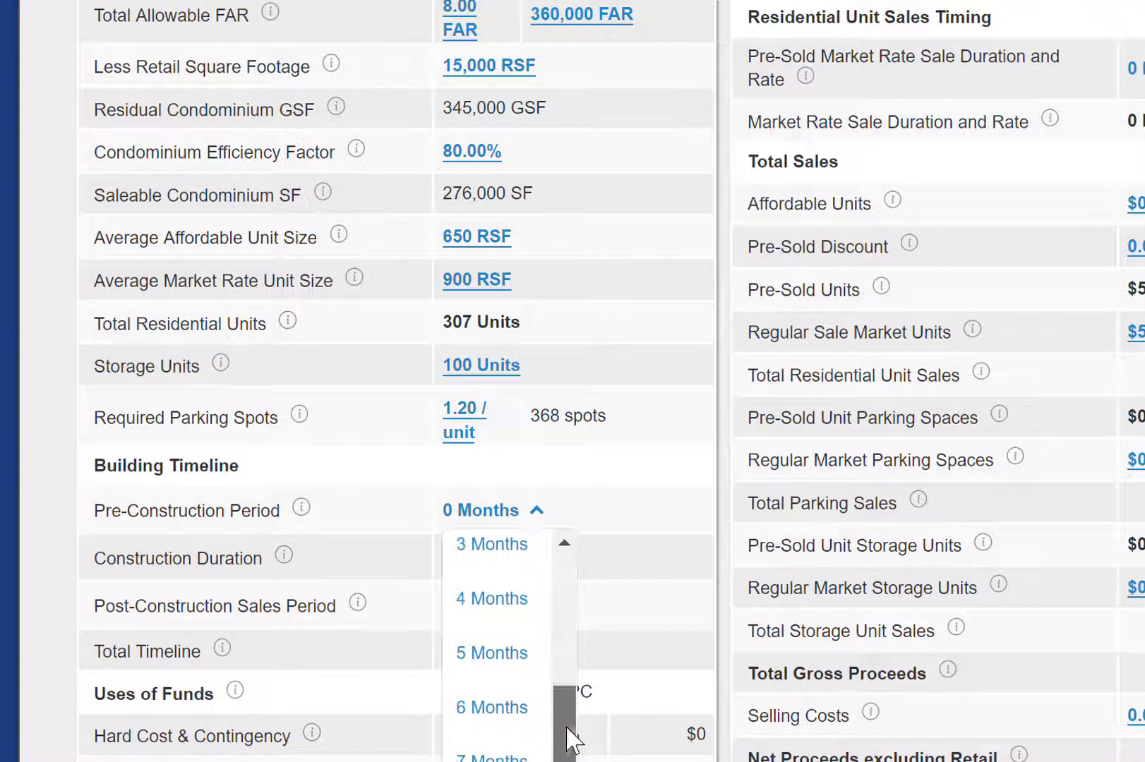
scroll(537, 717, "down", 1)
left_click(537, 717)
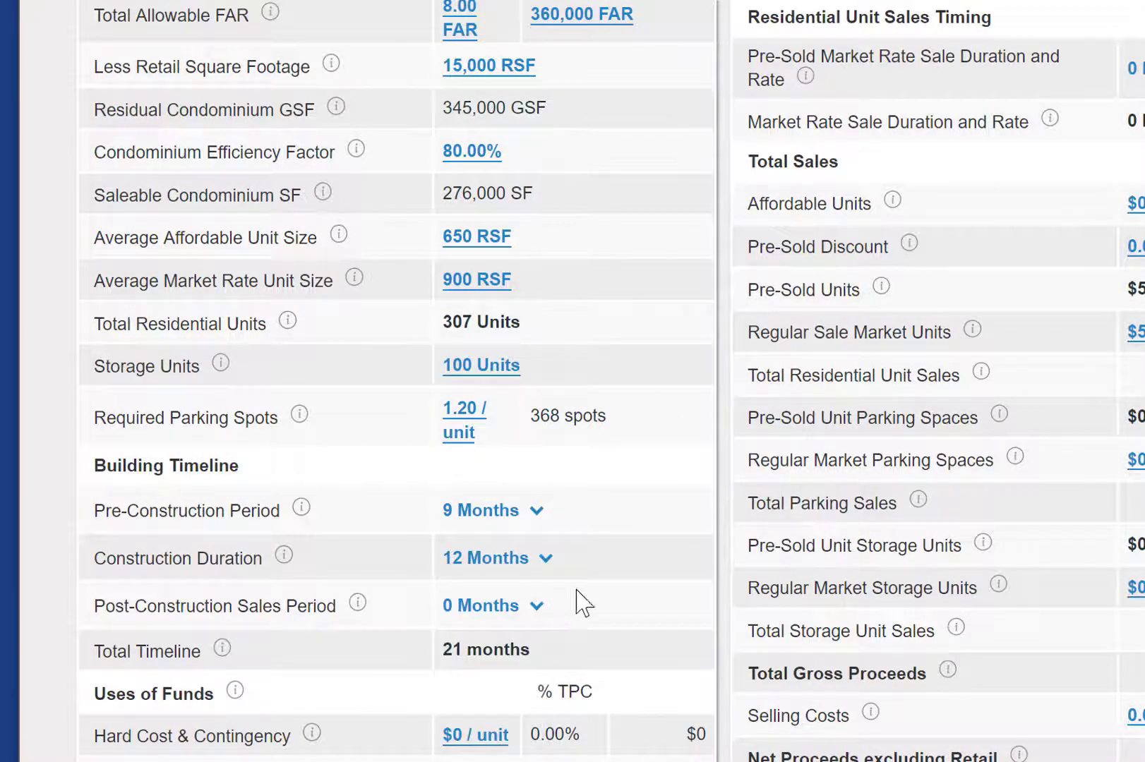
Set the construction duration in the building timeline to 22 months.
left_click(542, 571)
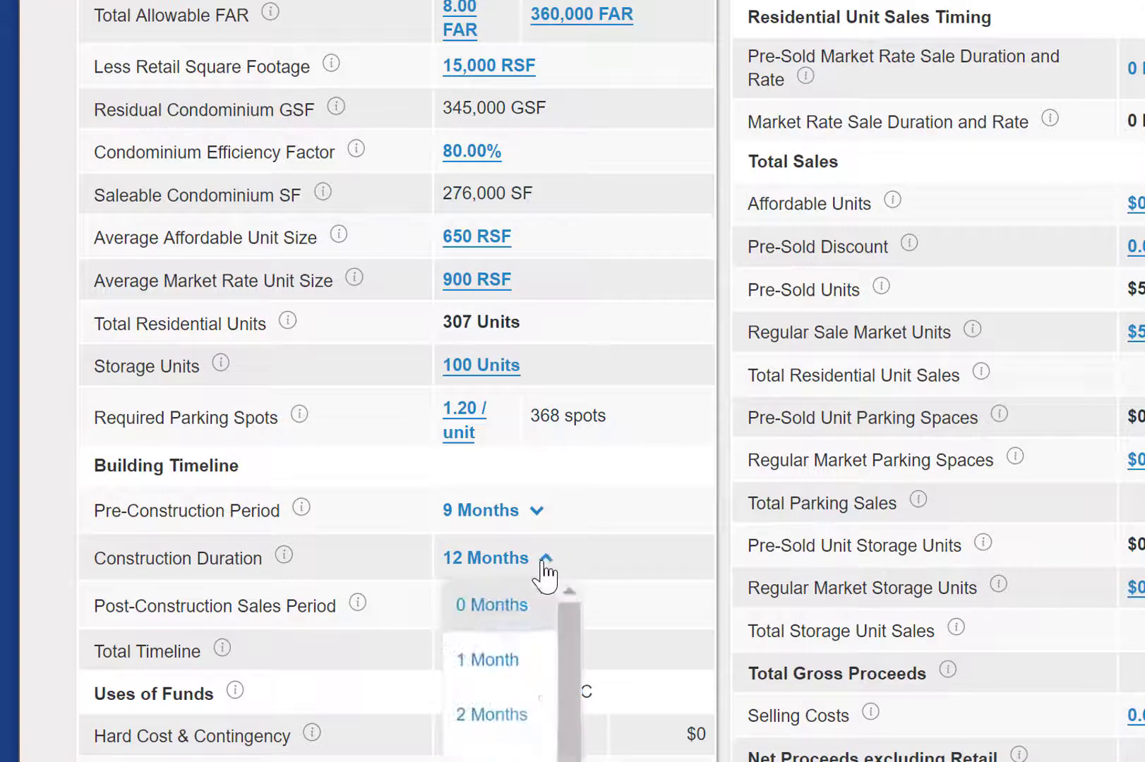
scroll(573, 659, "down", 3)
scroll(508, 663, "down", 2)
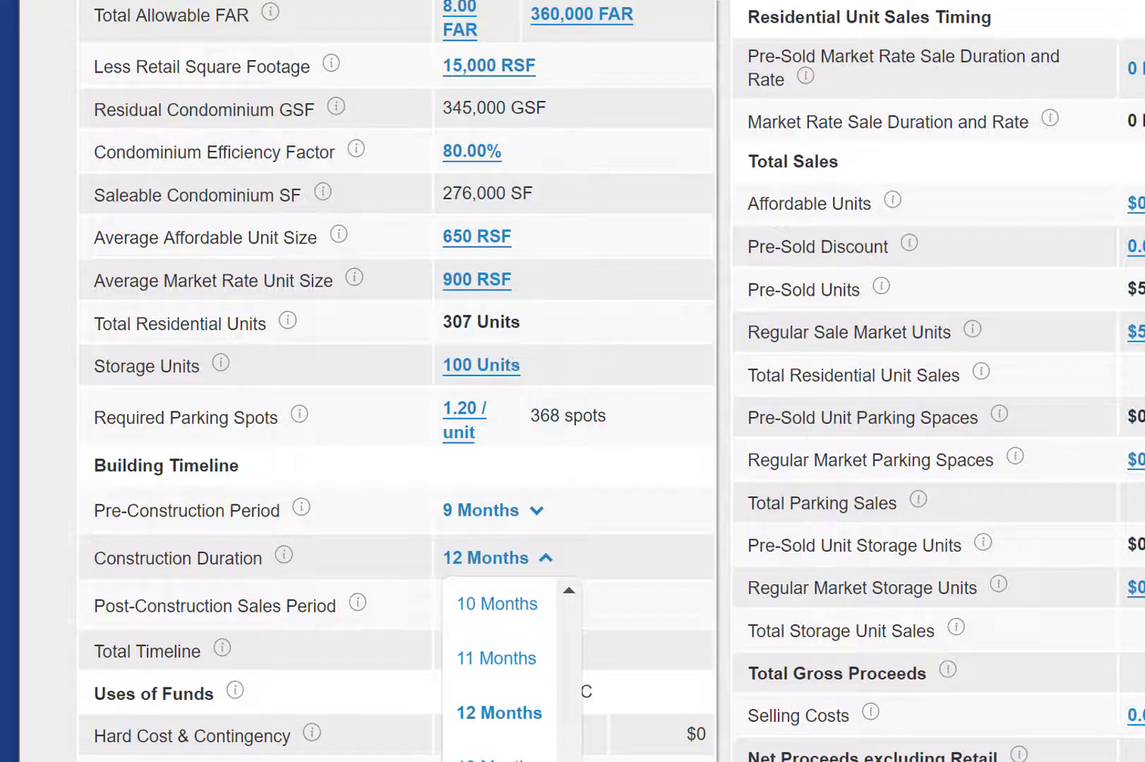
left_click(508, 760)
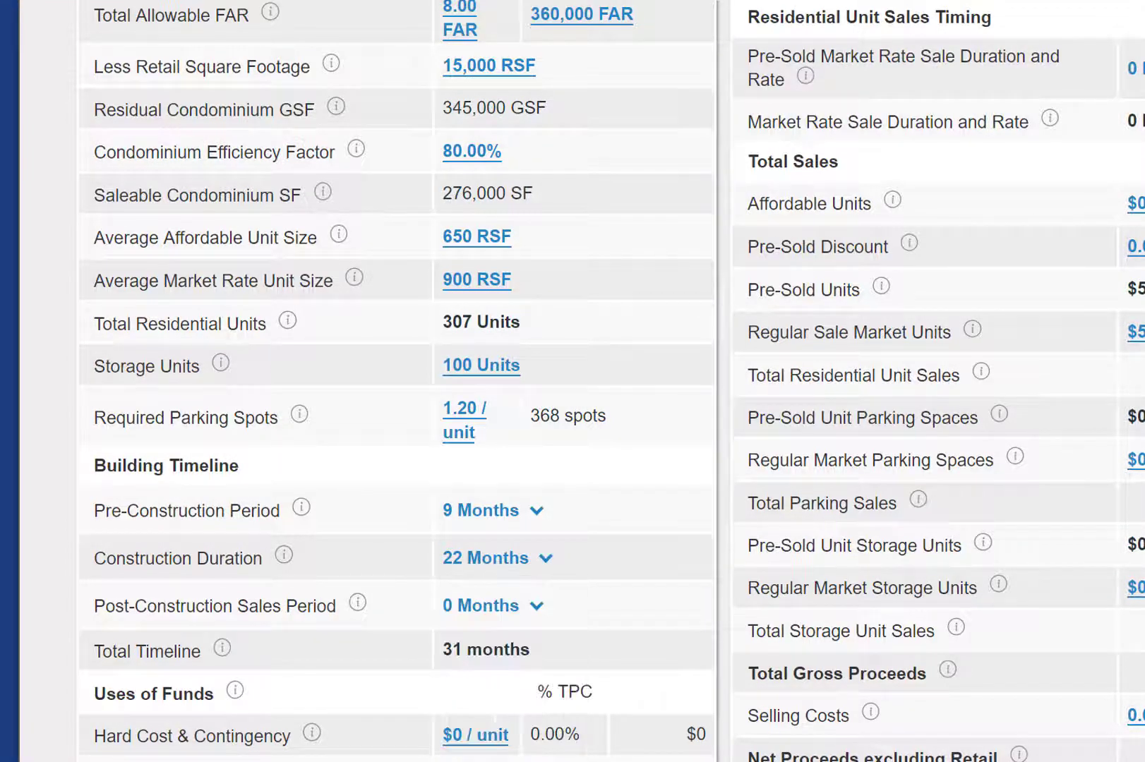
Set the post-construction sales period to 12 months.
left_click(537, 608)
scroll(561, 741, "down", 3)
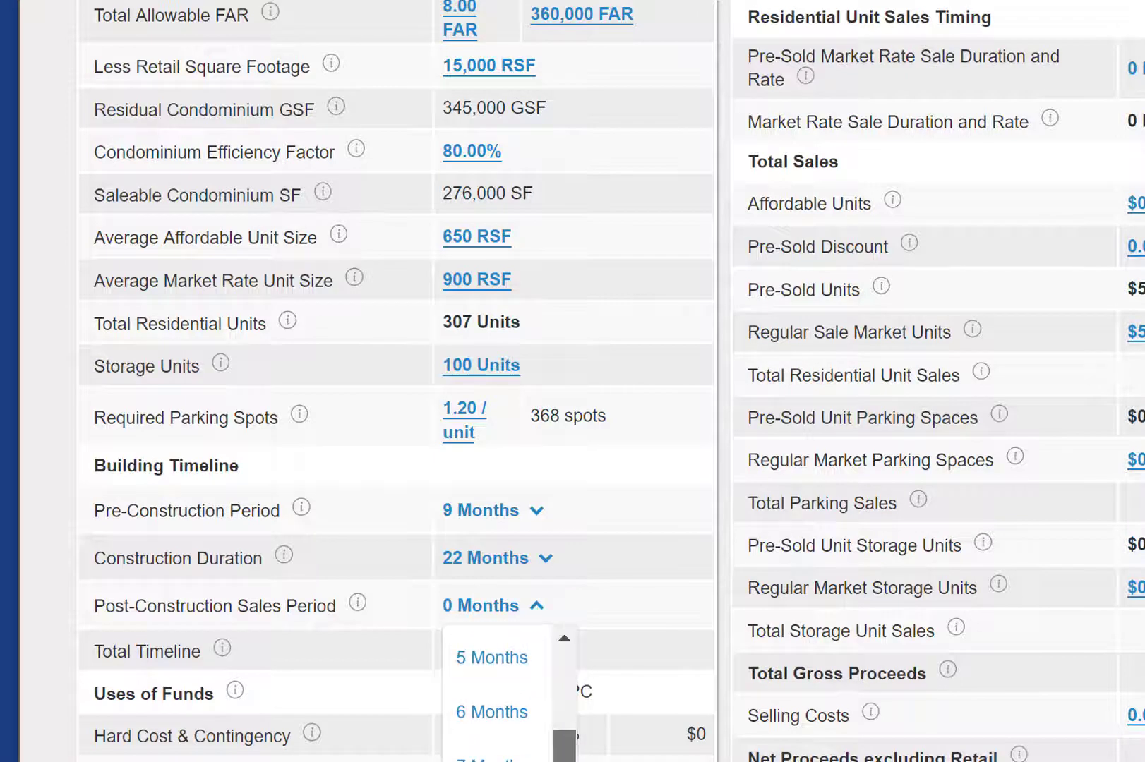
left_click(494, 758)
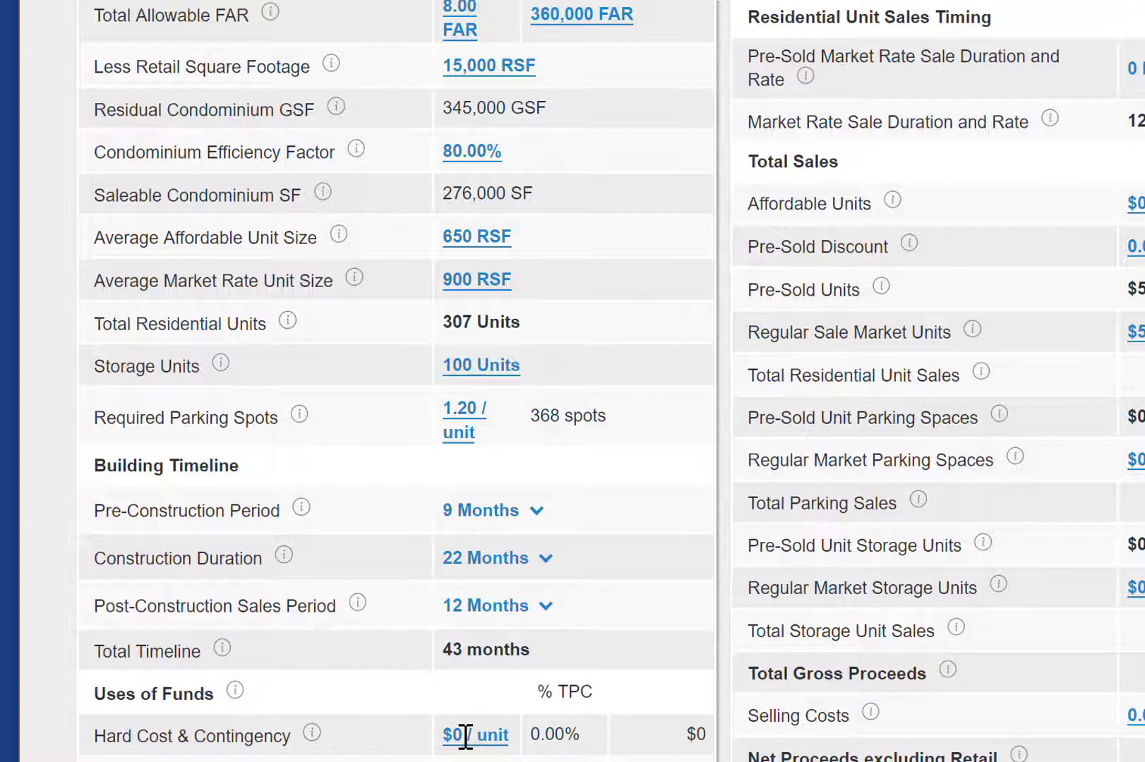
Set the hard cost and contingency in the uses of funds to $300,000 per unit.
scroll(572, 381, "down", 10)
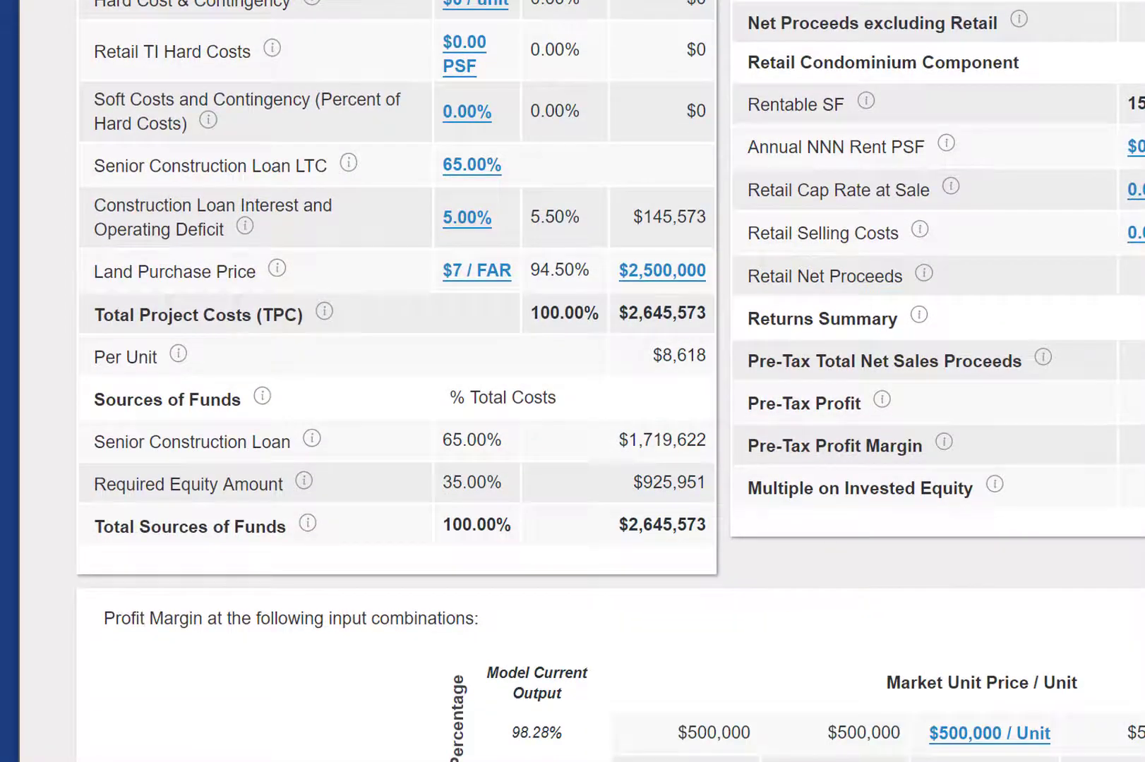
scroll(537, 52, "up", 2)
left_click(471, 31)
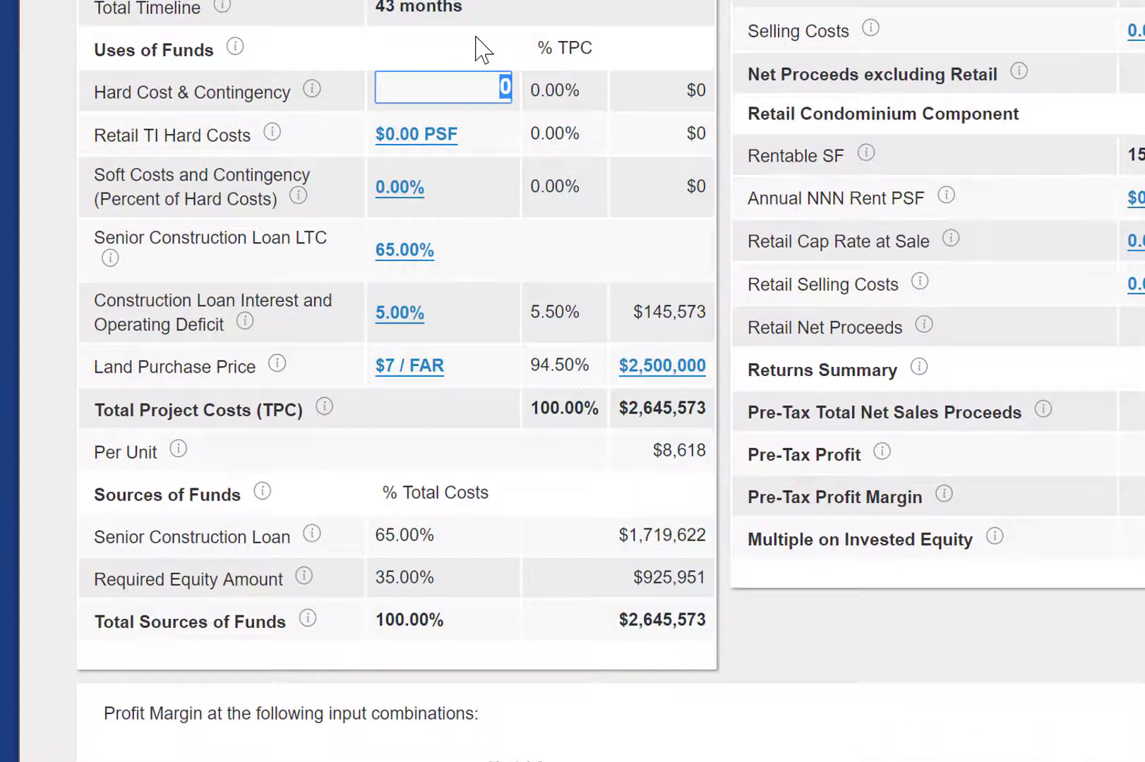
type("30000")
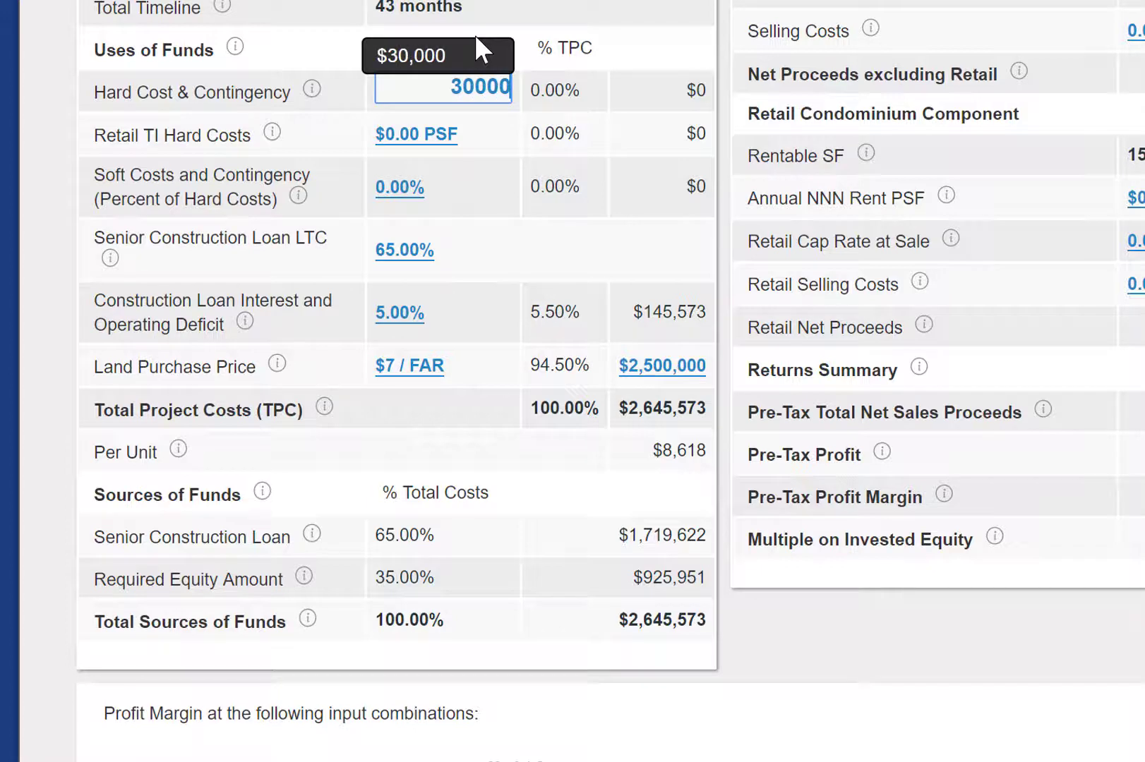
type("0")
key("Tab")
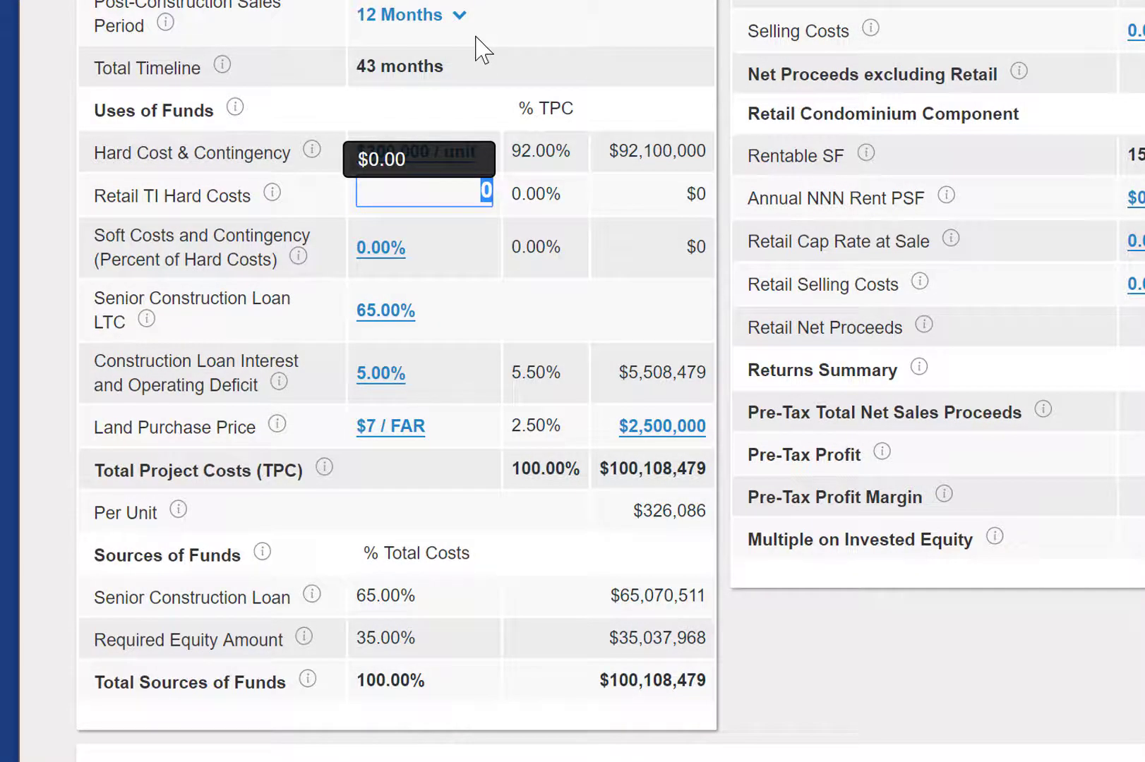
Set the retail TI hard costs to $50 PSF and the soft costs and contingency to 25% of hard costs.
type("50")
key("Tab")
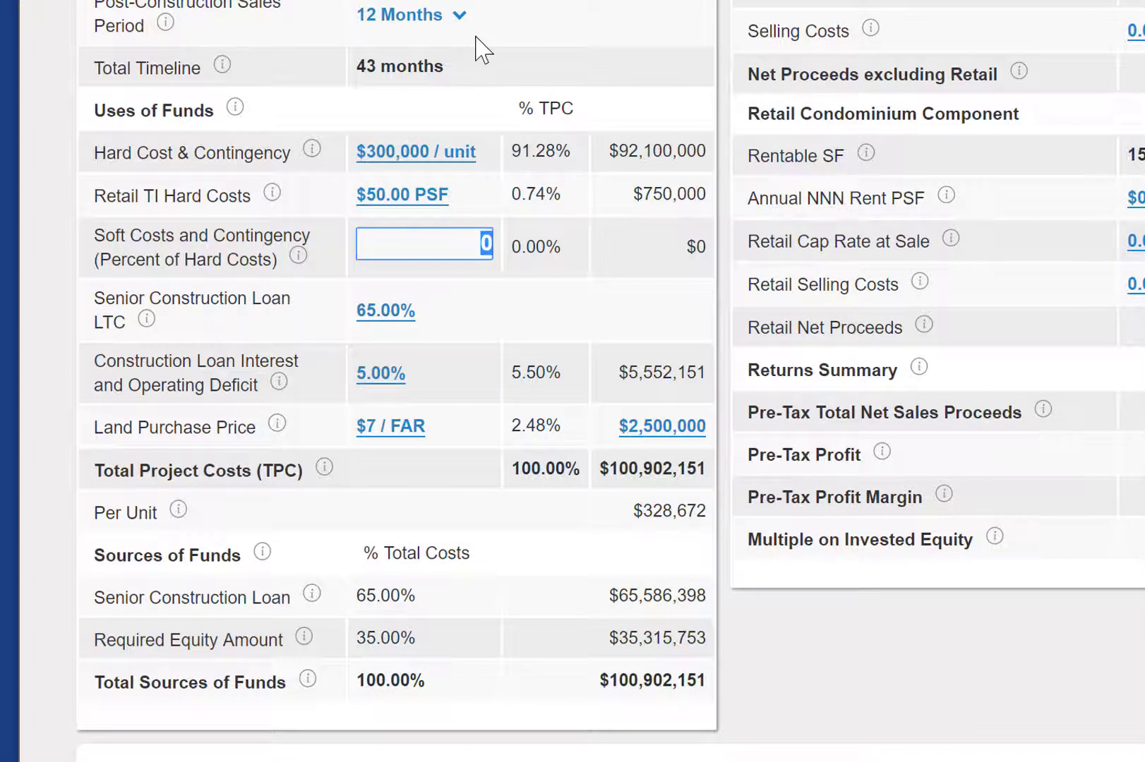
type("25")
key("Tab")
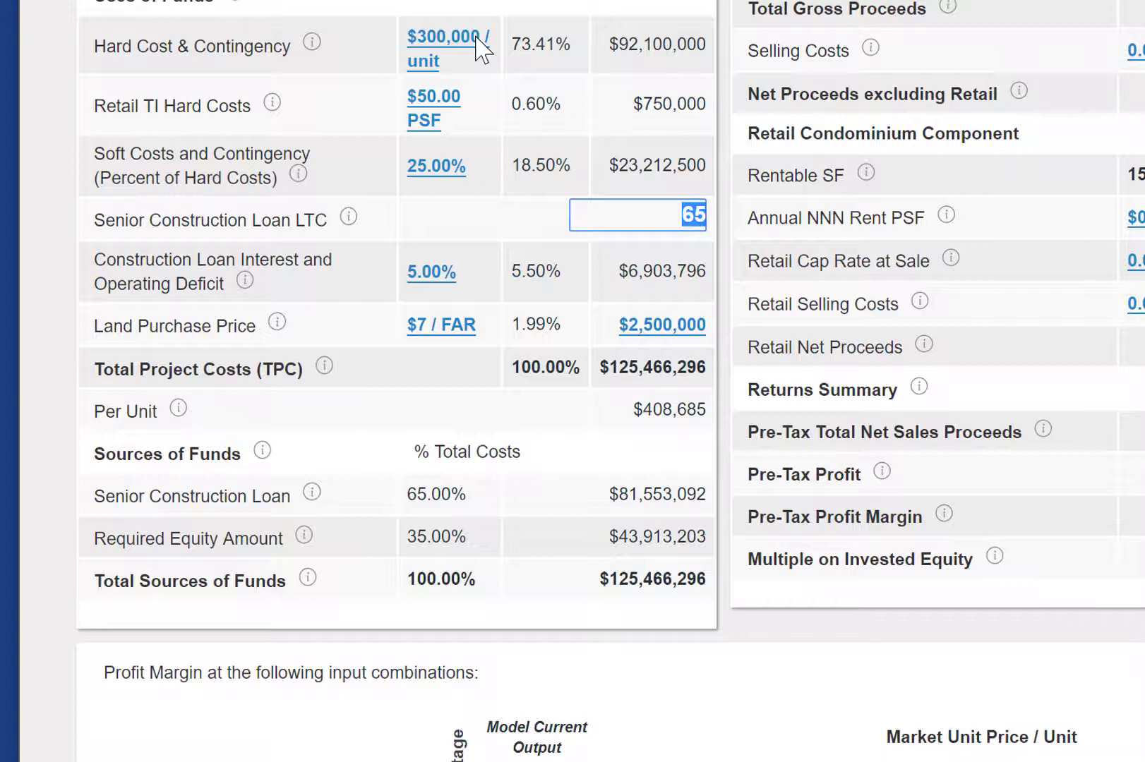
Set the land purchase price to $45 per FAR.
key("Tab")
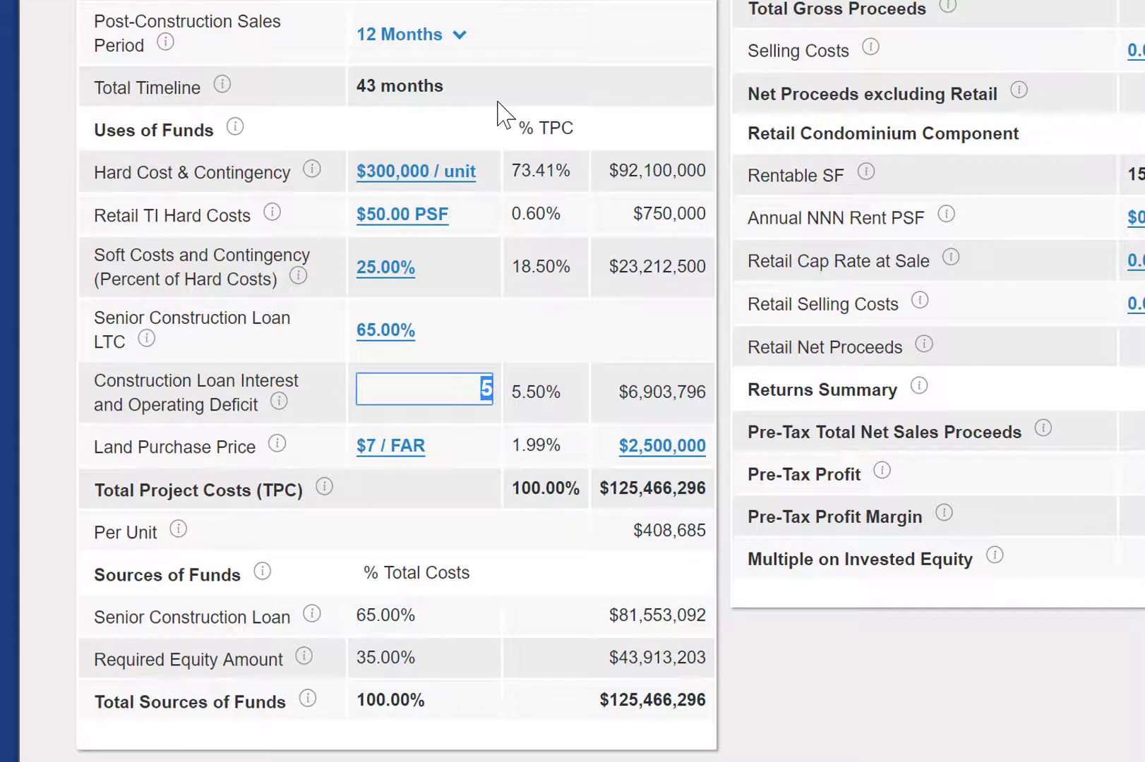
key("Tab")
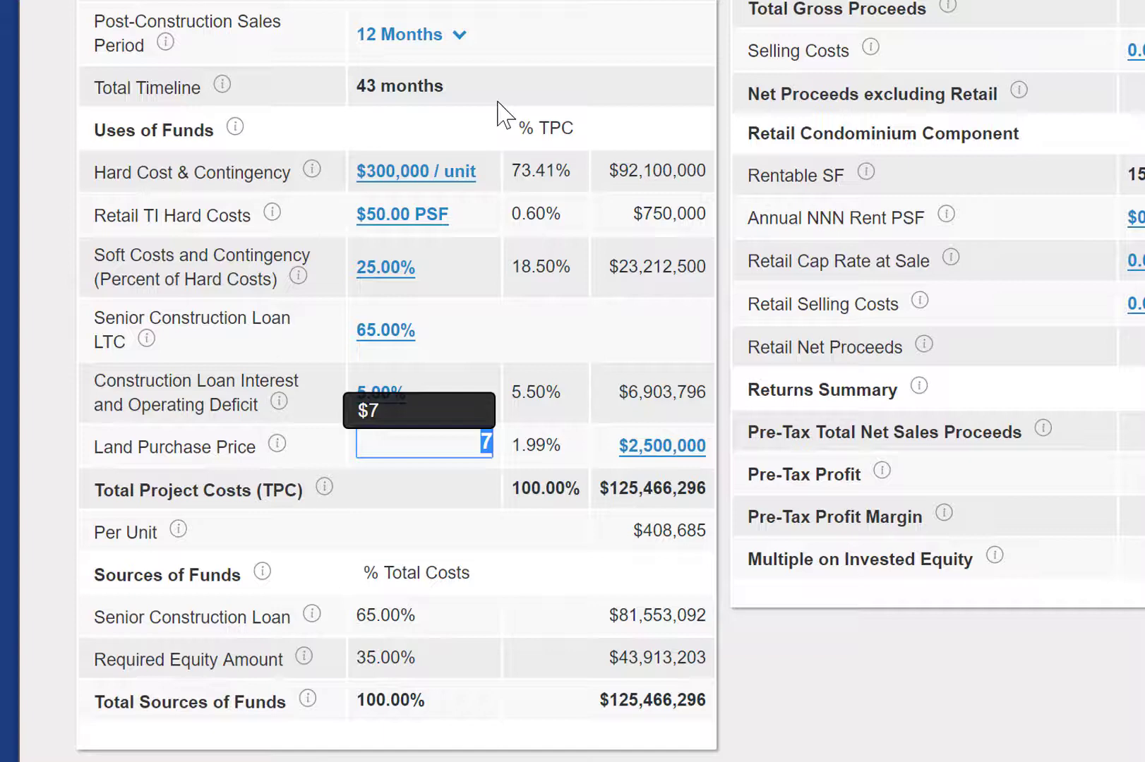
type("45")
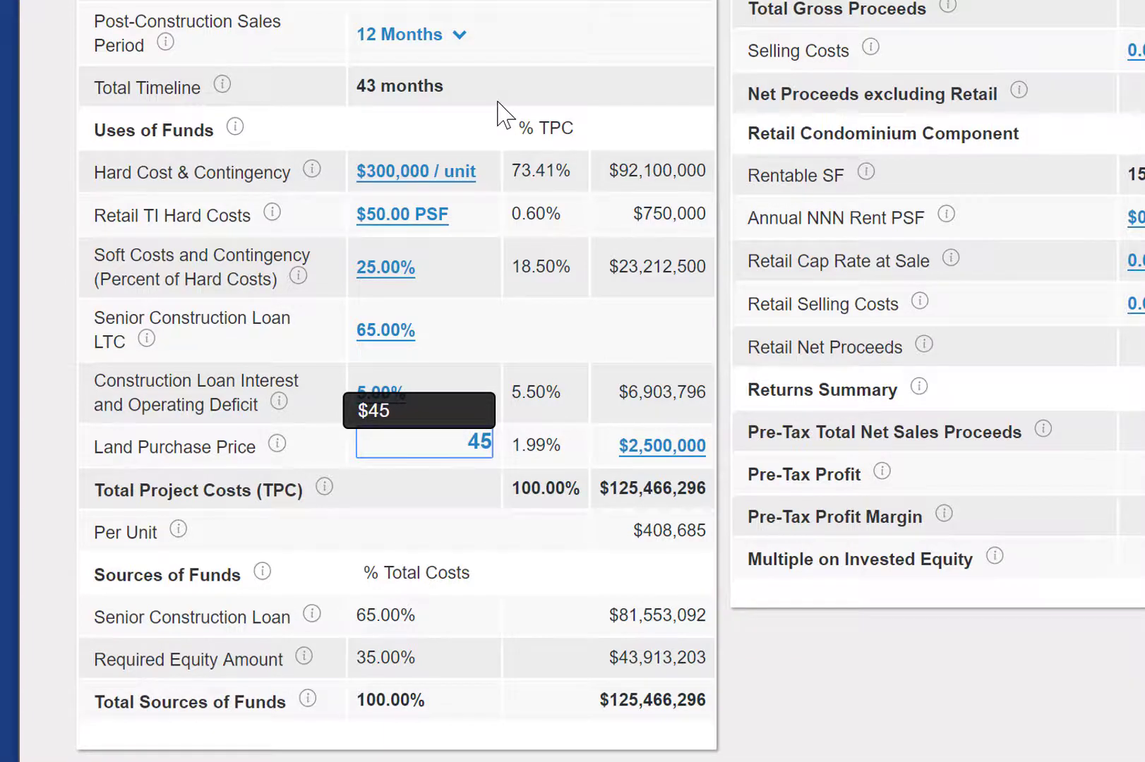
key("Tab")
key("Return")
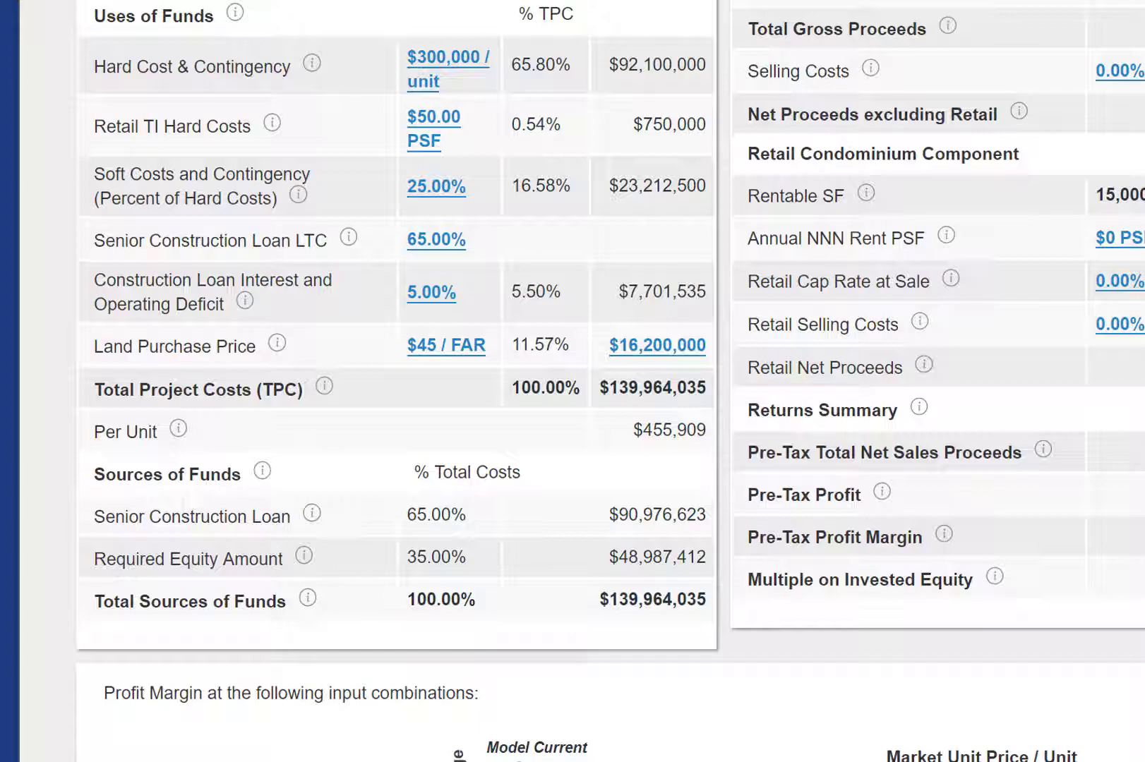
Set the required affordable unit percentage to 8% and the market rate product pre-sold to 7%.
scroll(573, 381, "up", 15)
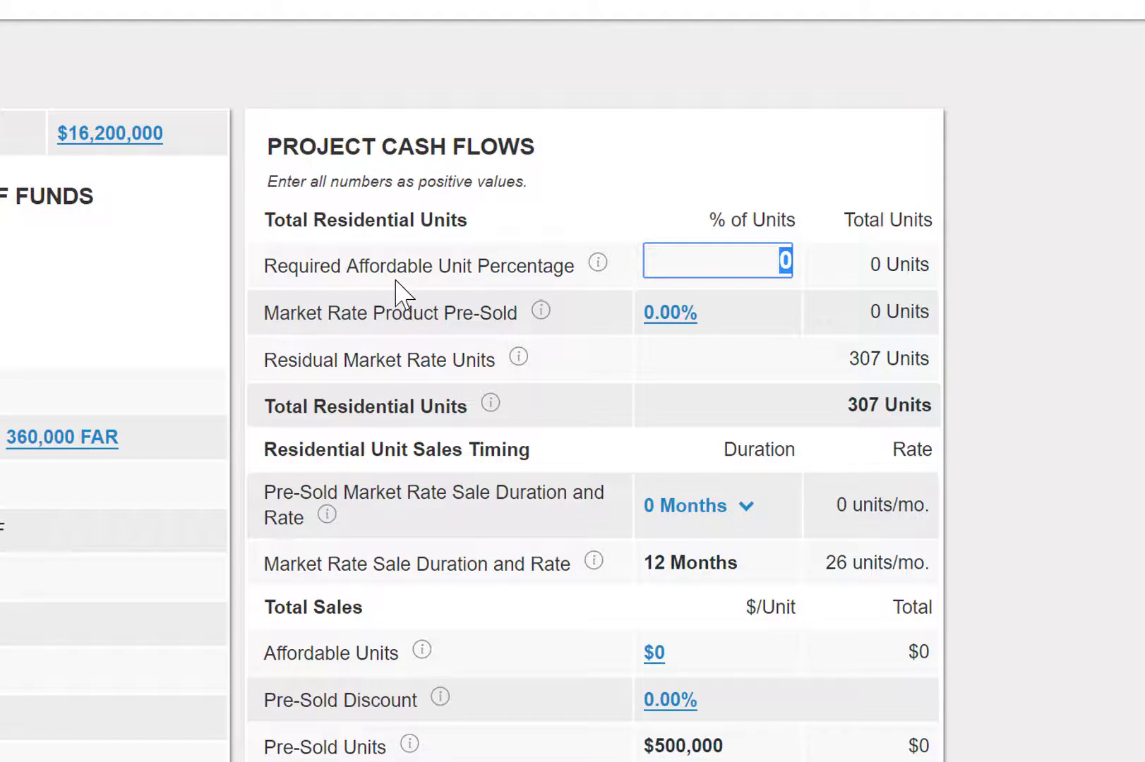
type("8")
key("Tab")
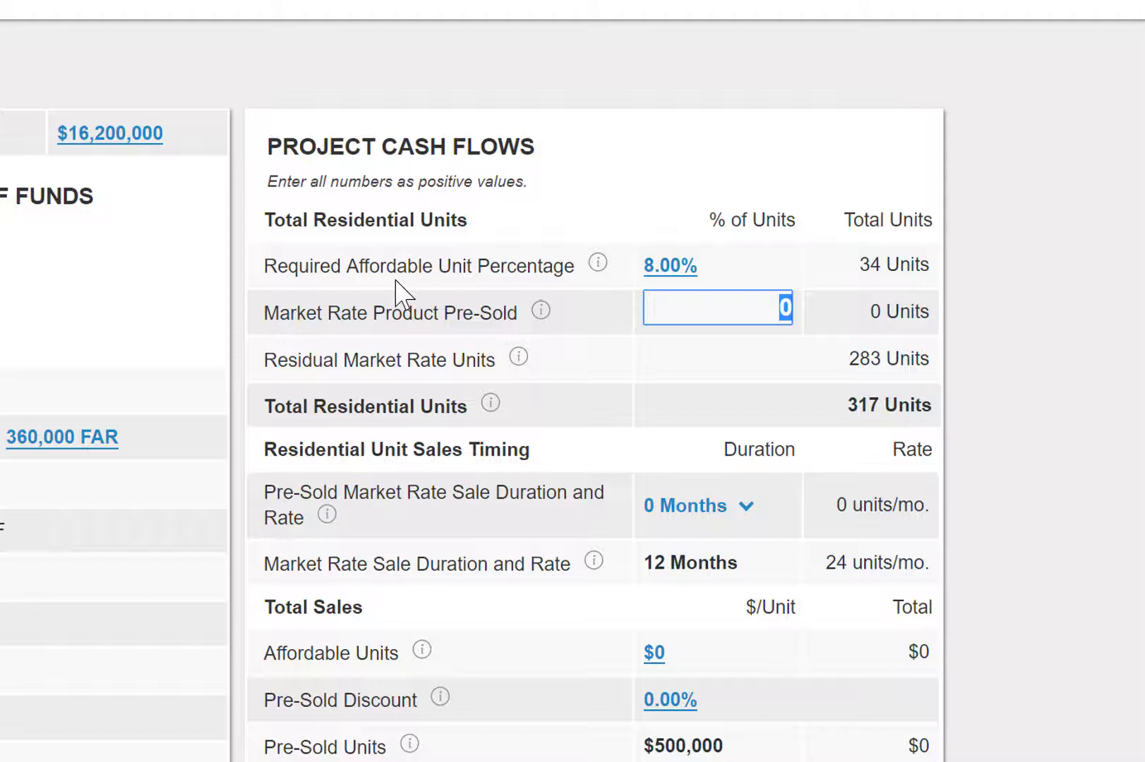
type("7")
key("Tab")
Set the pre-sold market rate sale duration to 6 months.
left_click(777, 508)
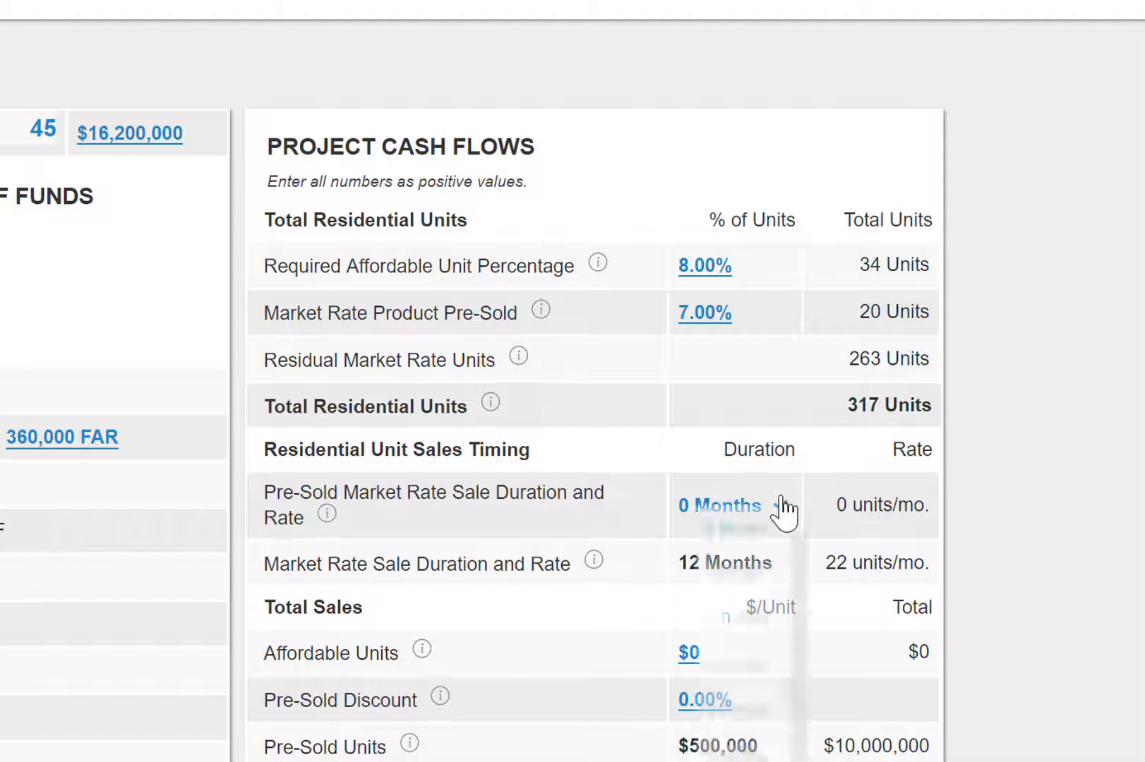
scroll(809, 571, "down", 2)
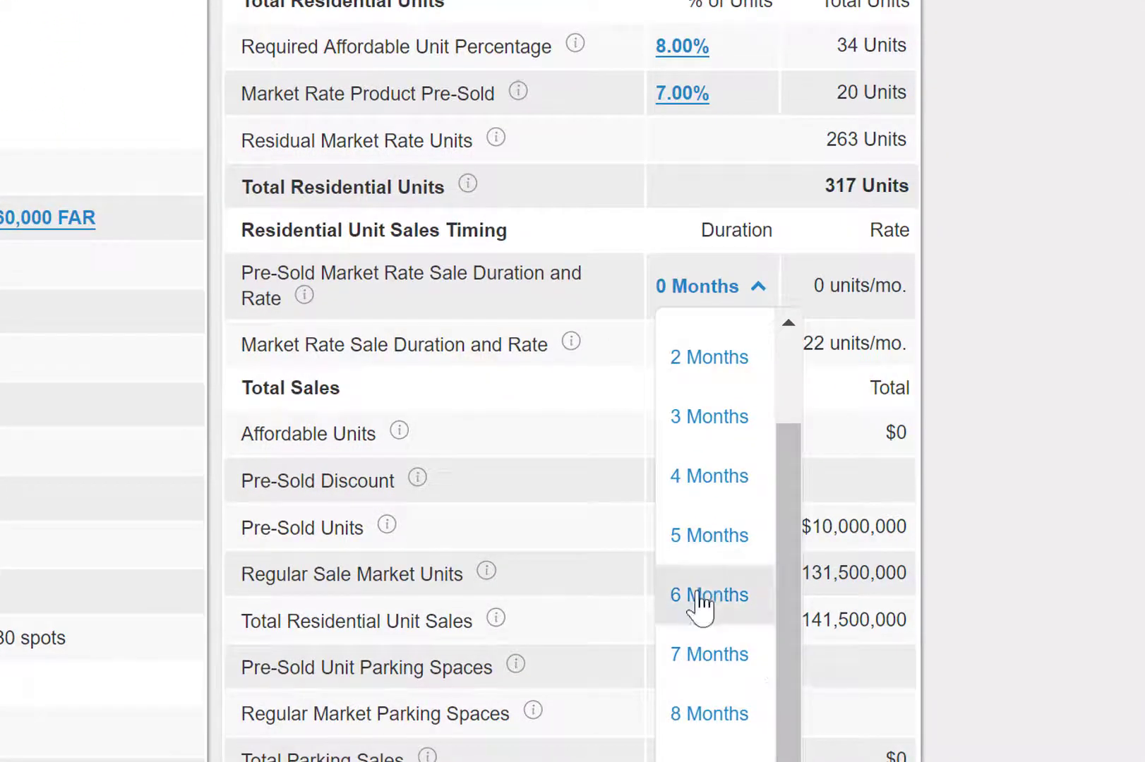
left_click(700, 606)
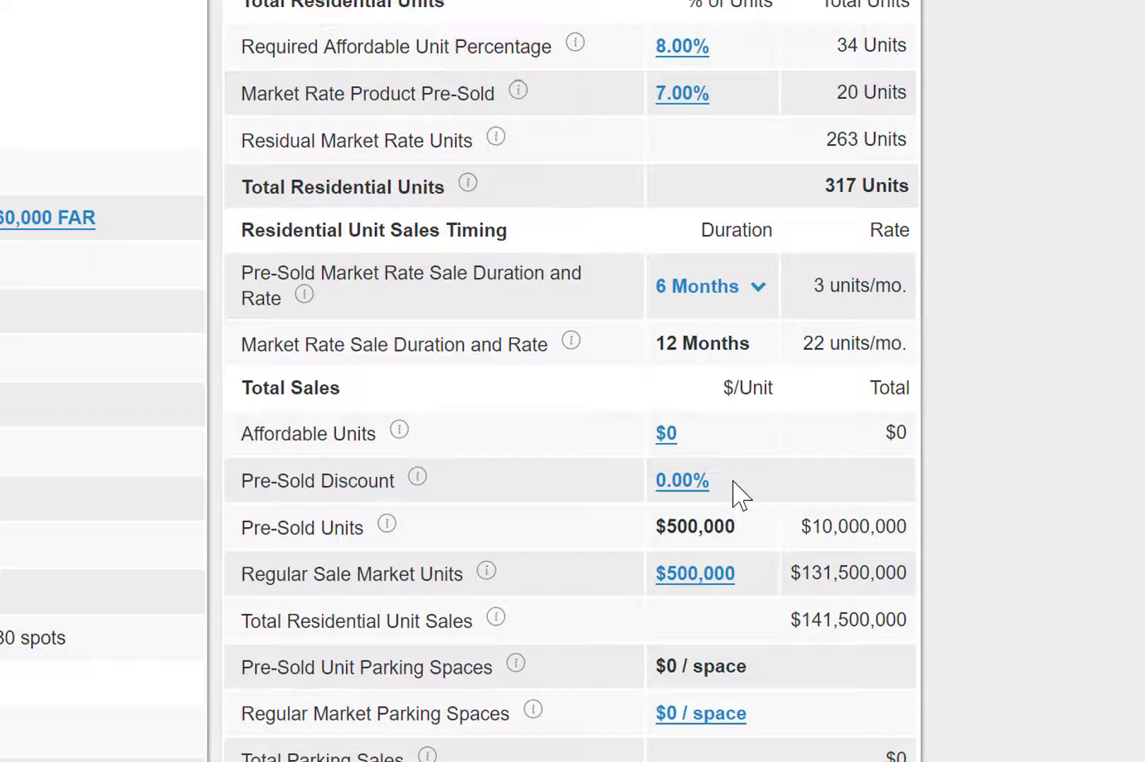
Set the affordable unit sale price to $300,000 and the pre-sold discount to 5%.
left_click(664, 438)
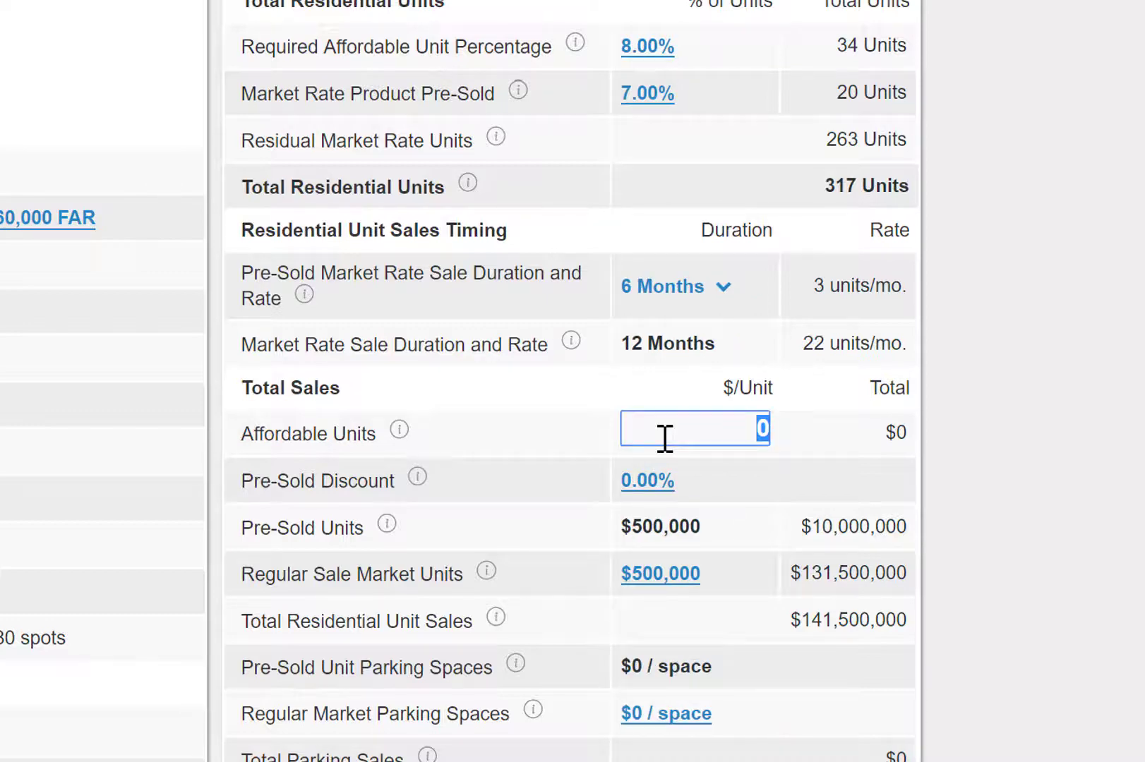
type("300,00")
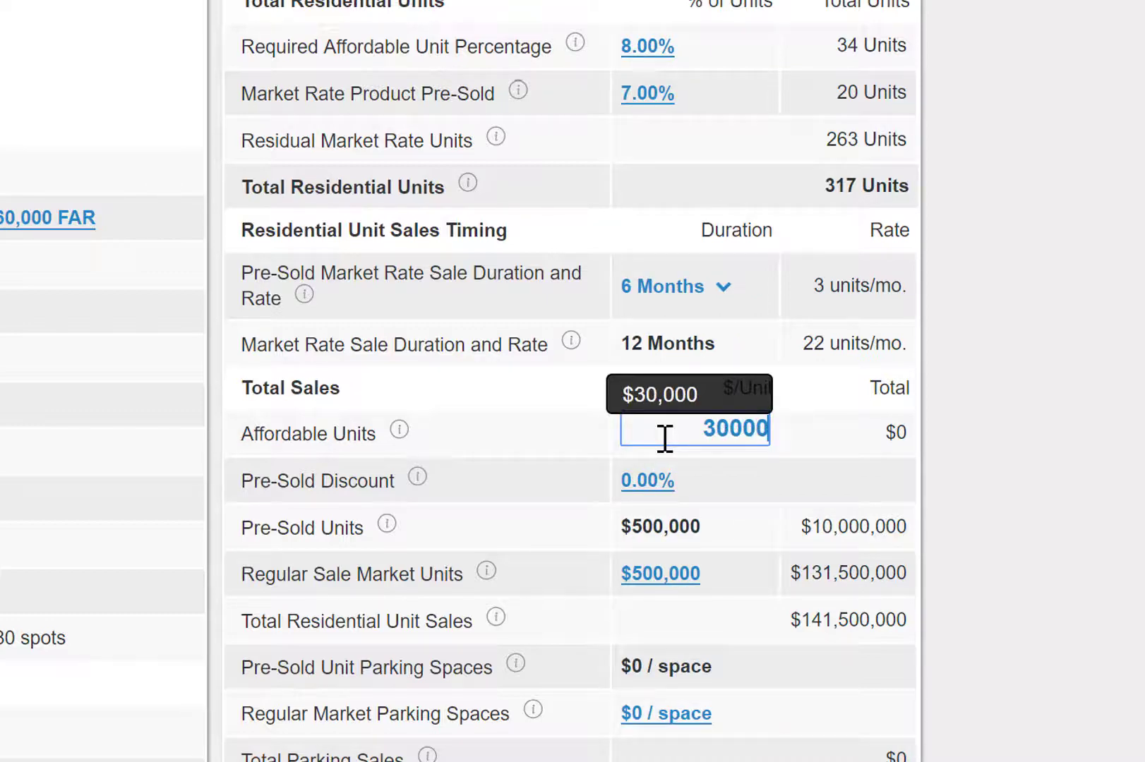
type("0")
key("Tab")
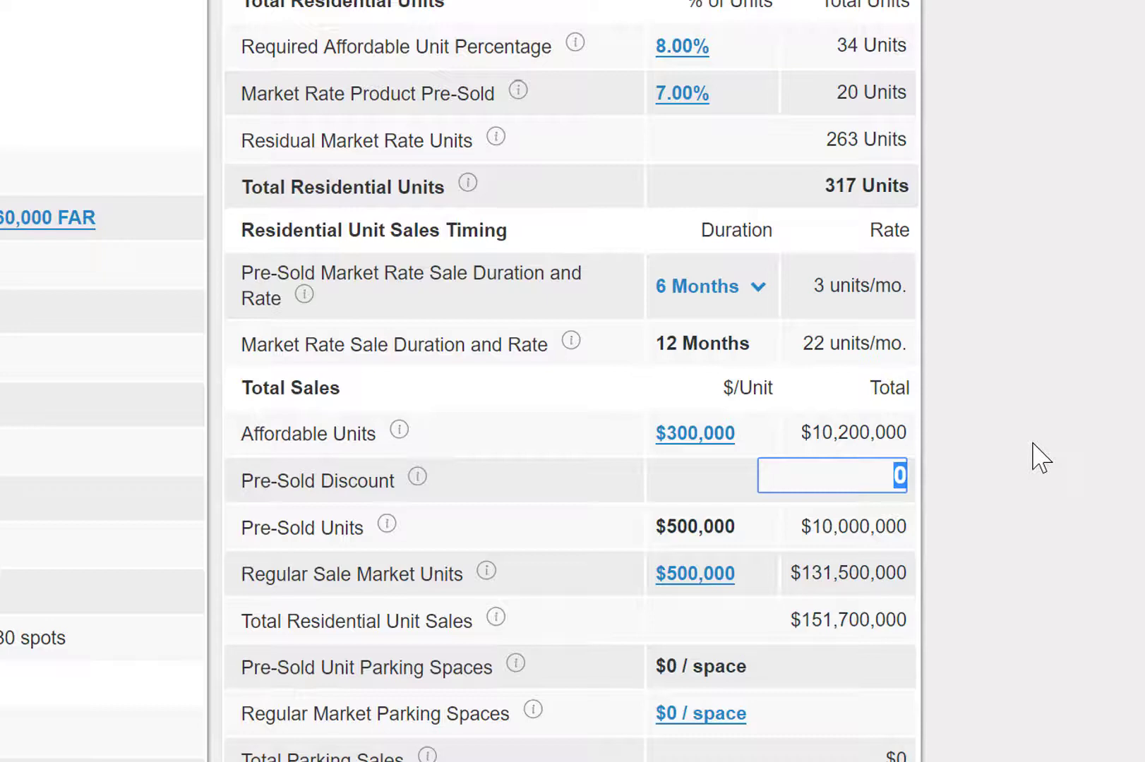
type("5")
key("Tab")
Price the regular market parking at $45,000 per space and the regular market storage at $5,000 per unit.
key("Tab")
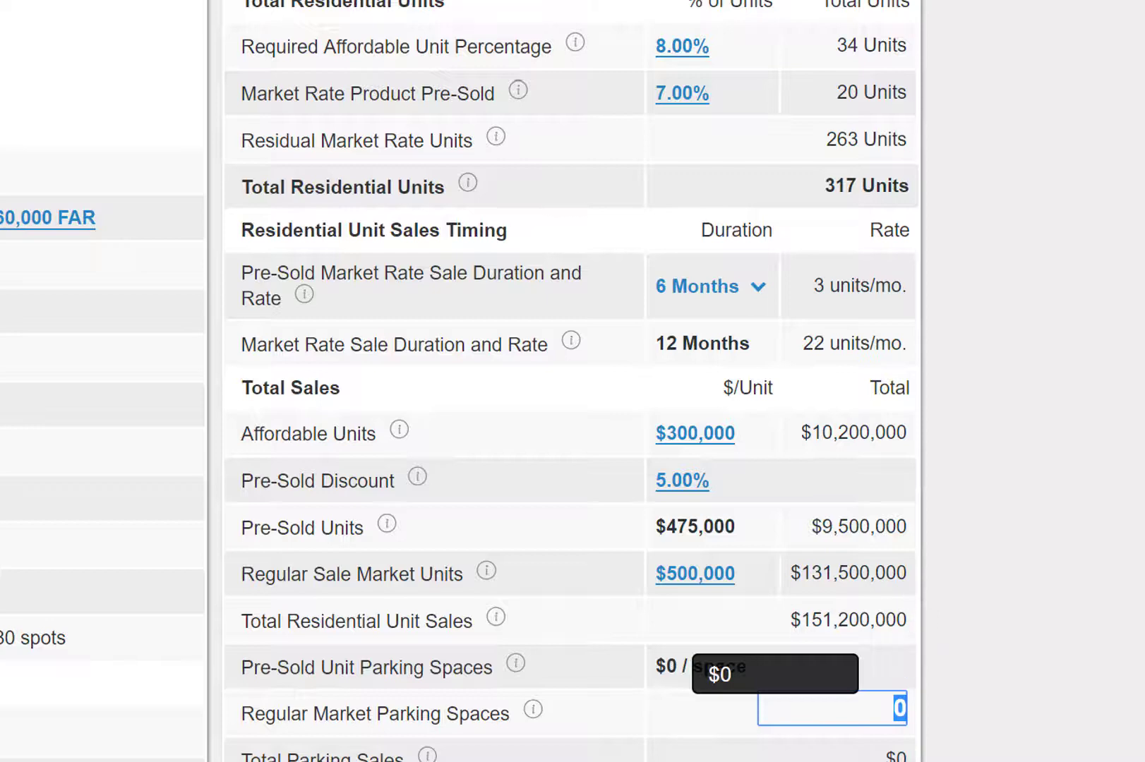
scroll(881, 695, "down", 1)
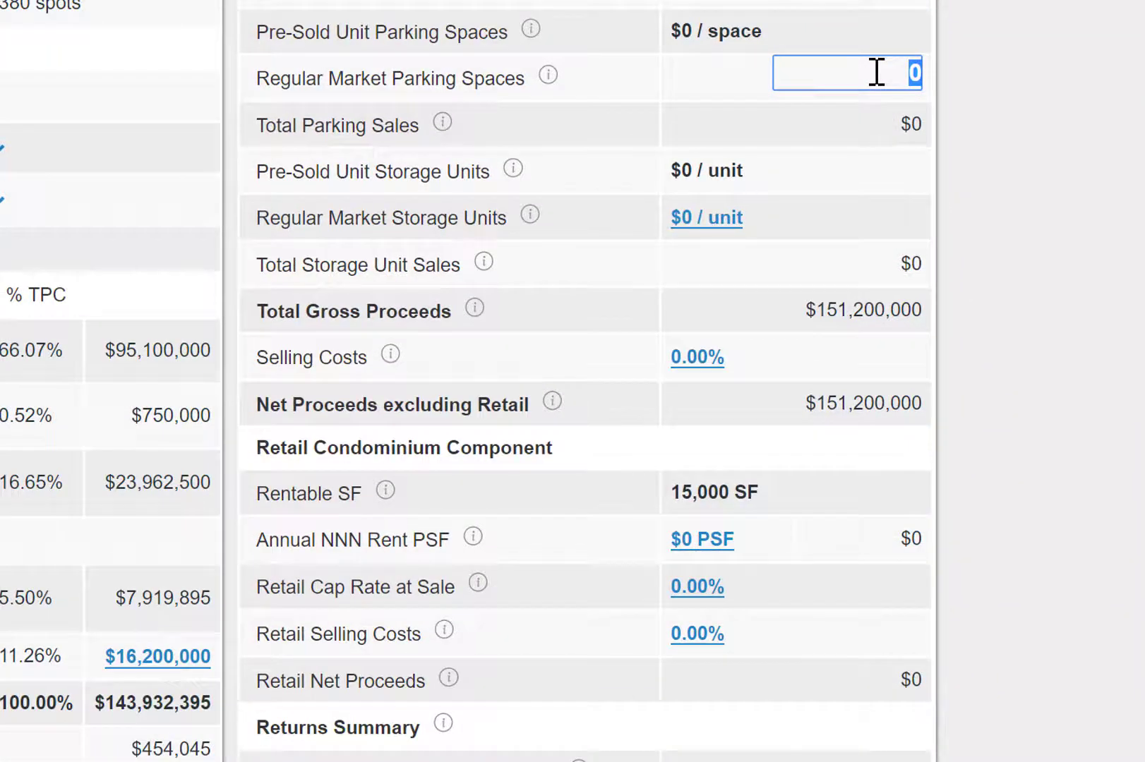
type("45000")
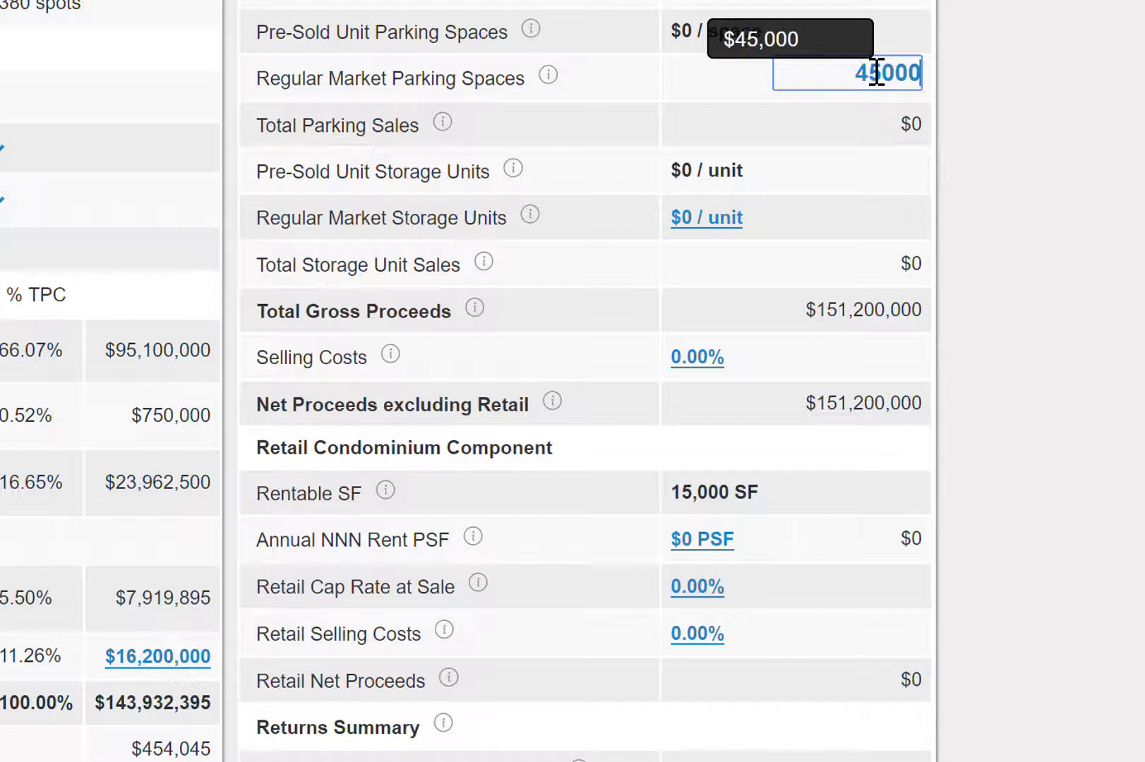
key("Tab")
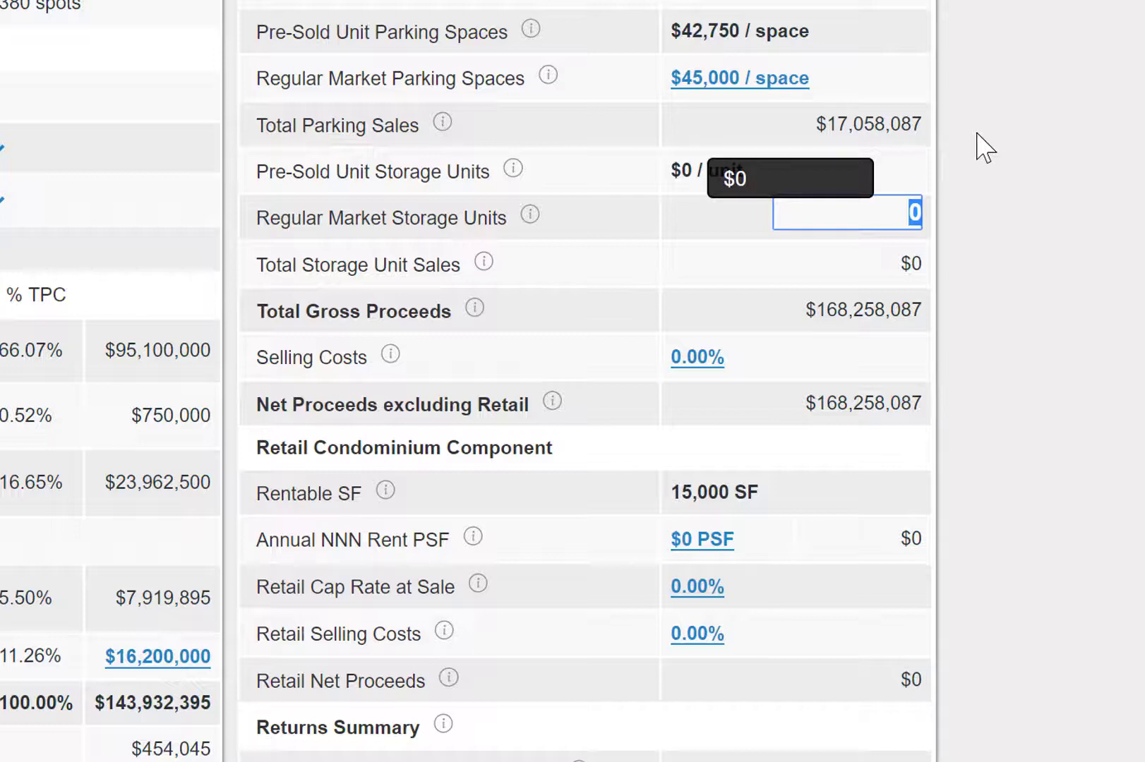
type("5000")
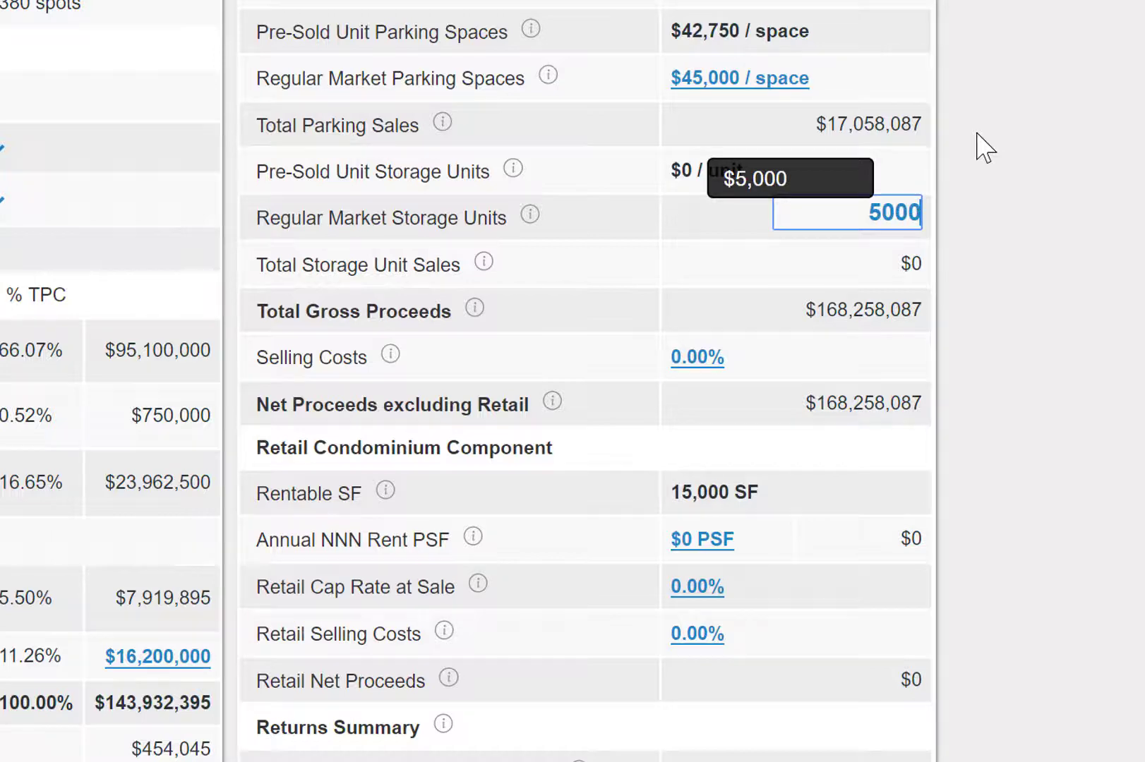
key("Tab")
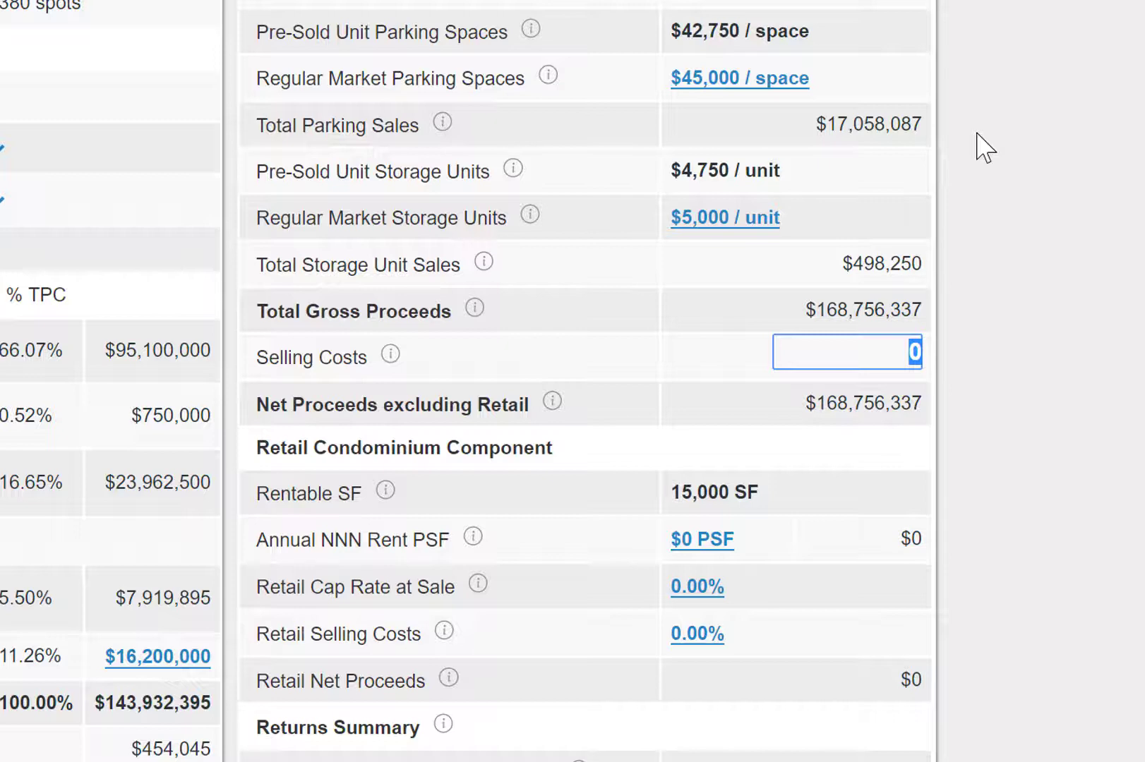
Set the selling costs to 6% and the retail component's annual NNN rent to $50 PSF.
type("6")
key("Tab")
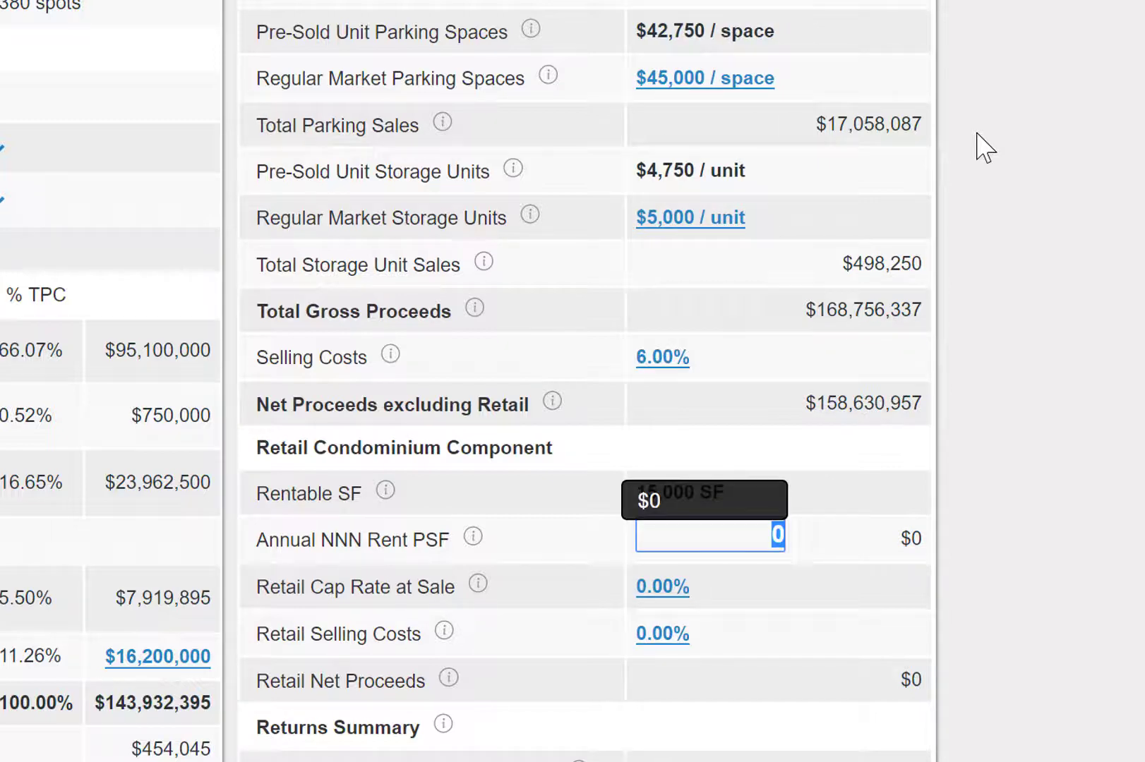
type("50")
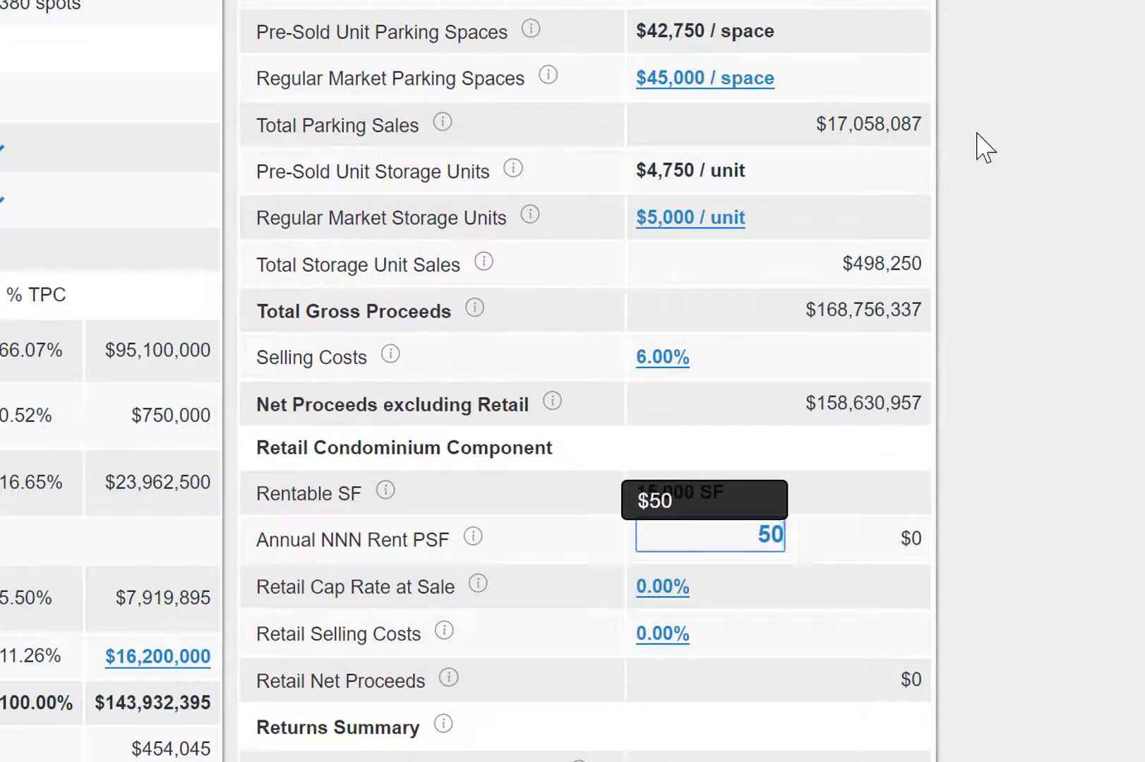
key("Tab")
Set the retail cap rate at sale to 6% and the retail selling costs to 3%.
type("6")
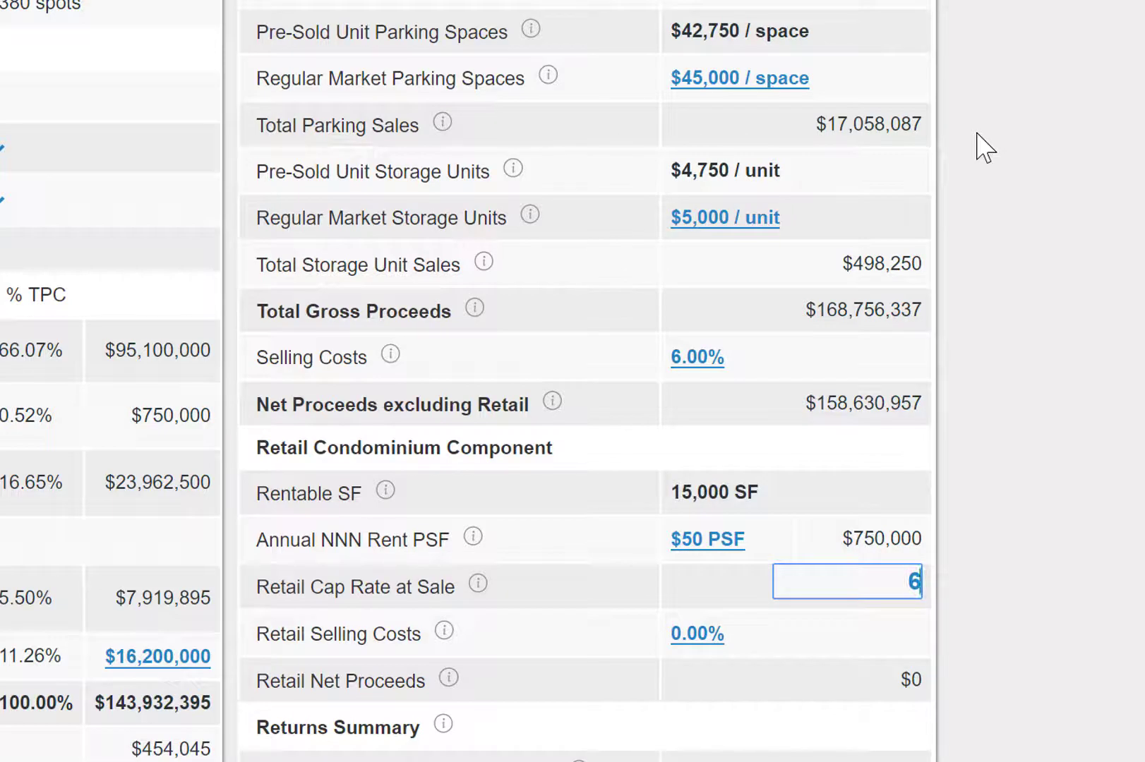
key("Tab")
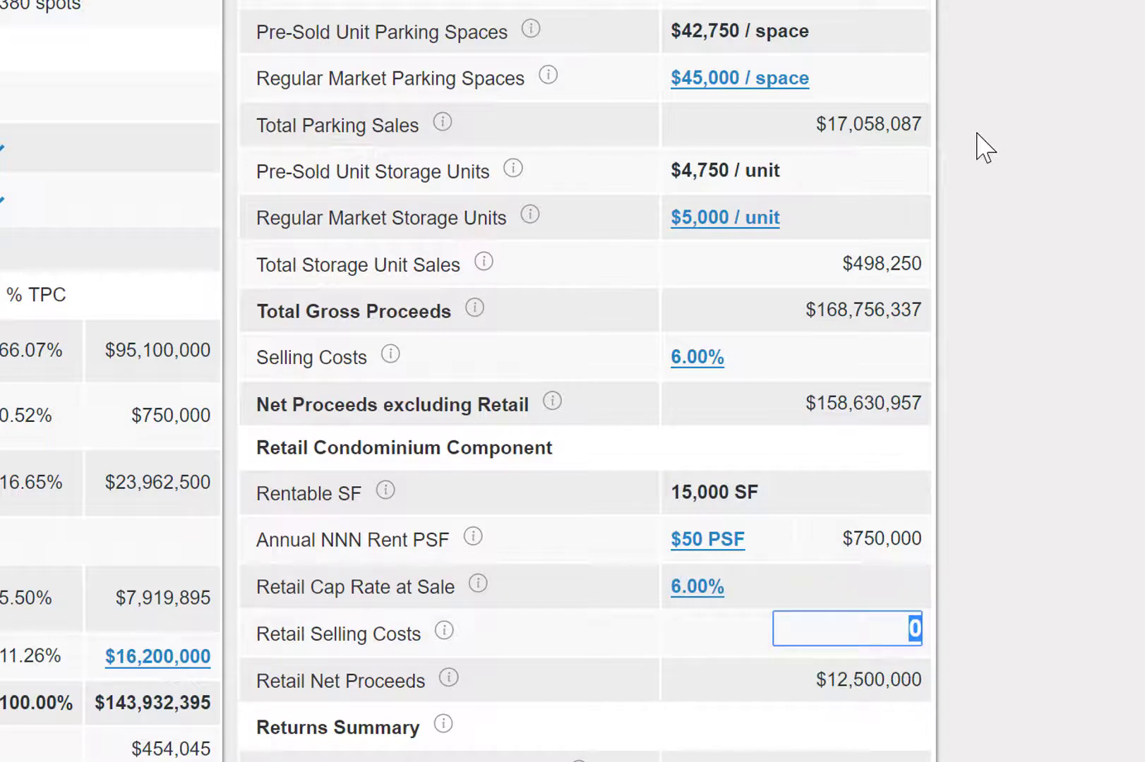
type("3")
key("Return")
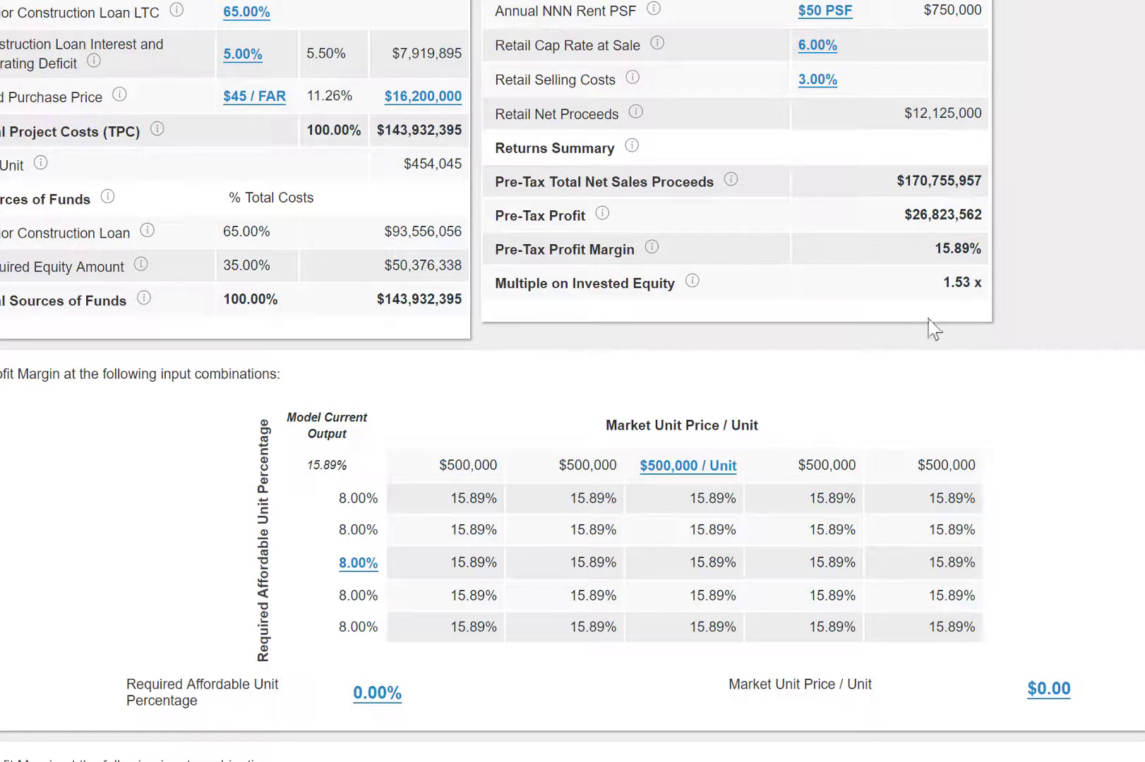
Set the sale price of the regular sale market units to $550,000.
scroll(538, 396, "up", 5)
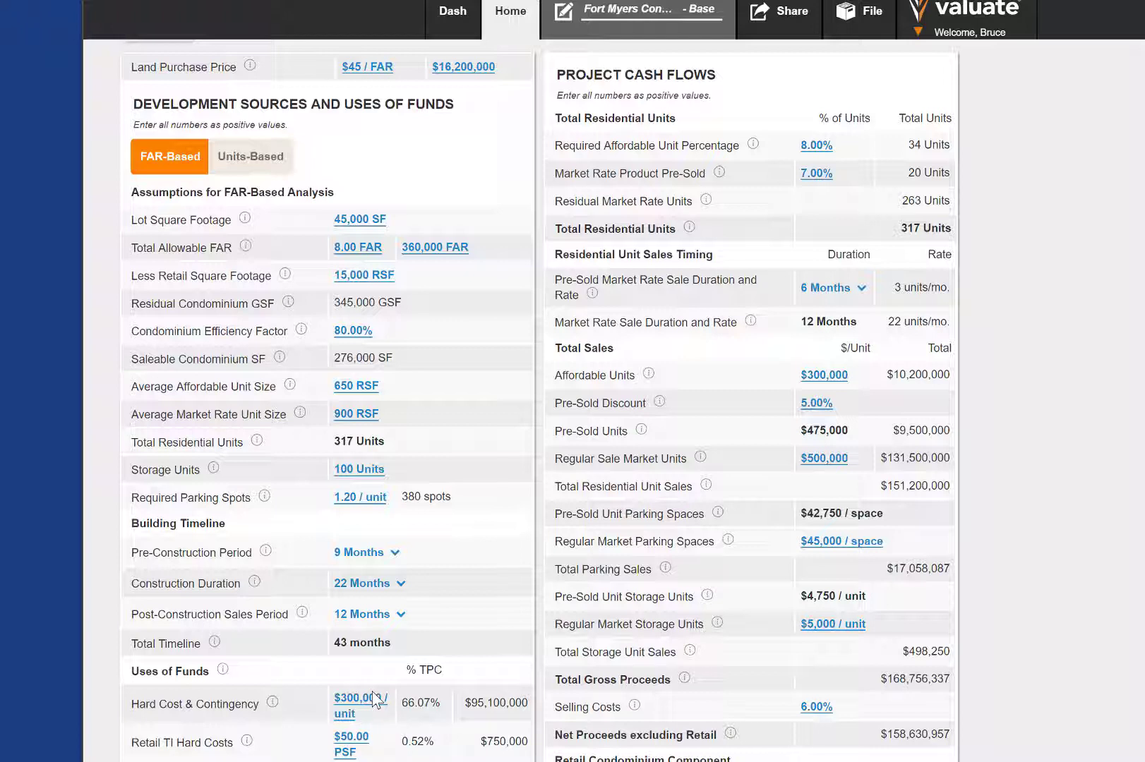
left_click(813, 459)
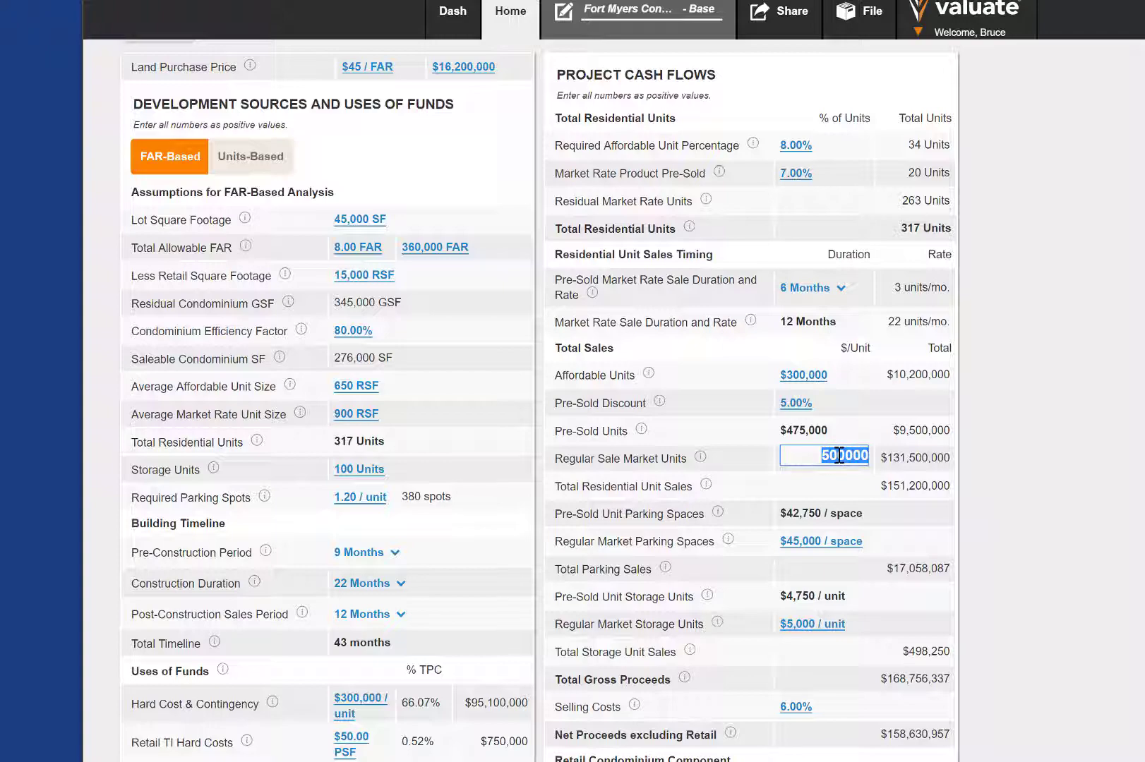
left_click(839, 455)
key("BackSpace")
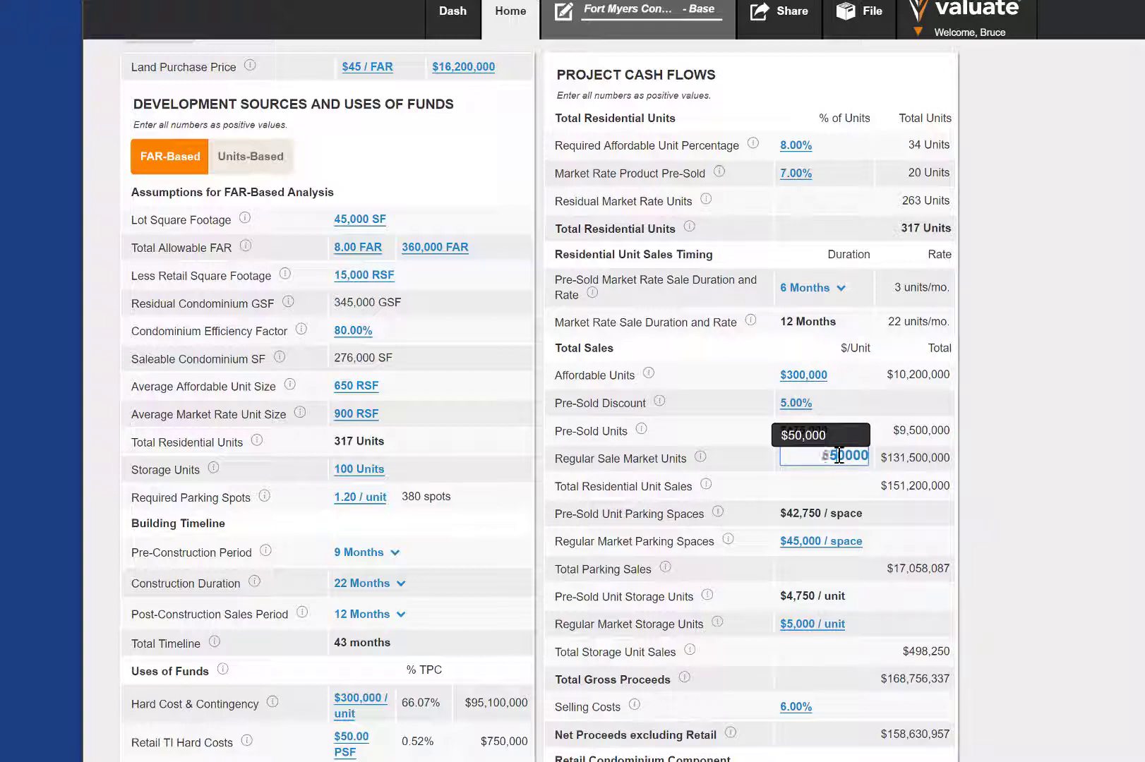
type("5")
key("Tab")
scroll(1028, 514, "down", 5)
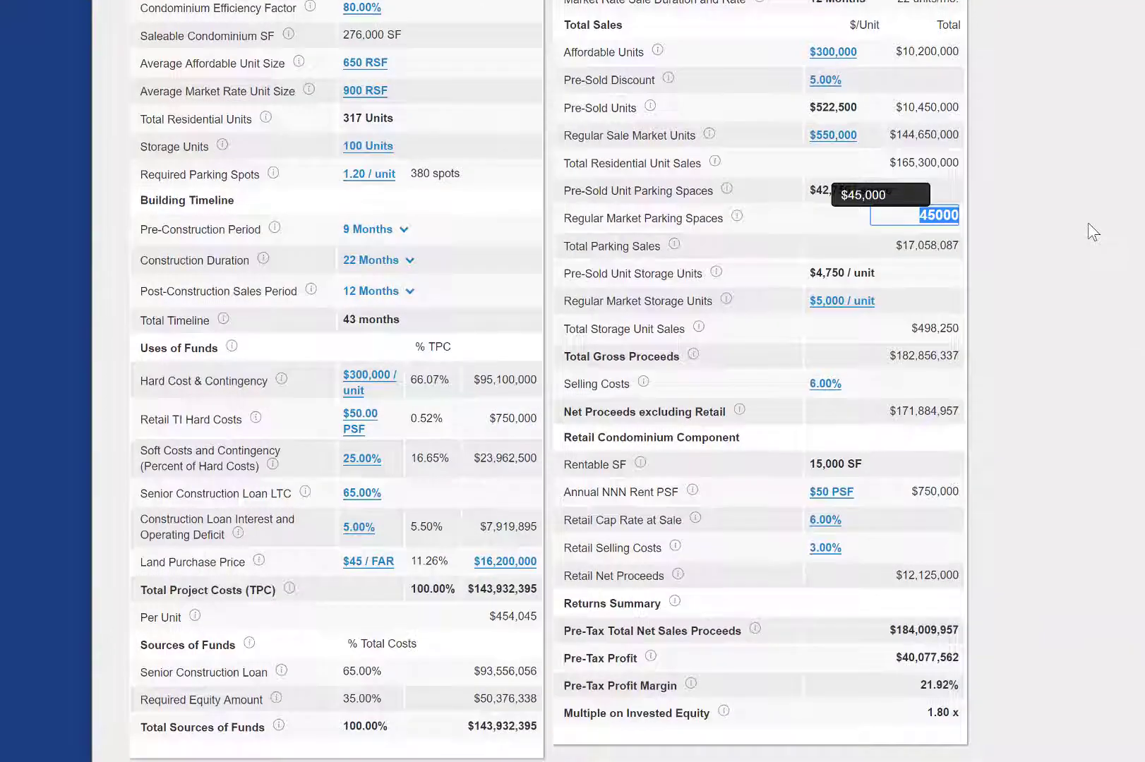
left_click(1087, 223)
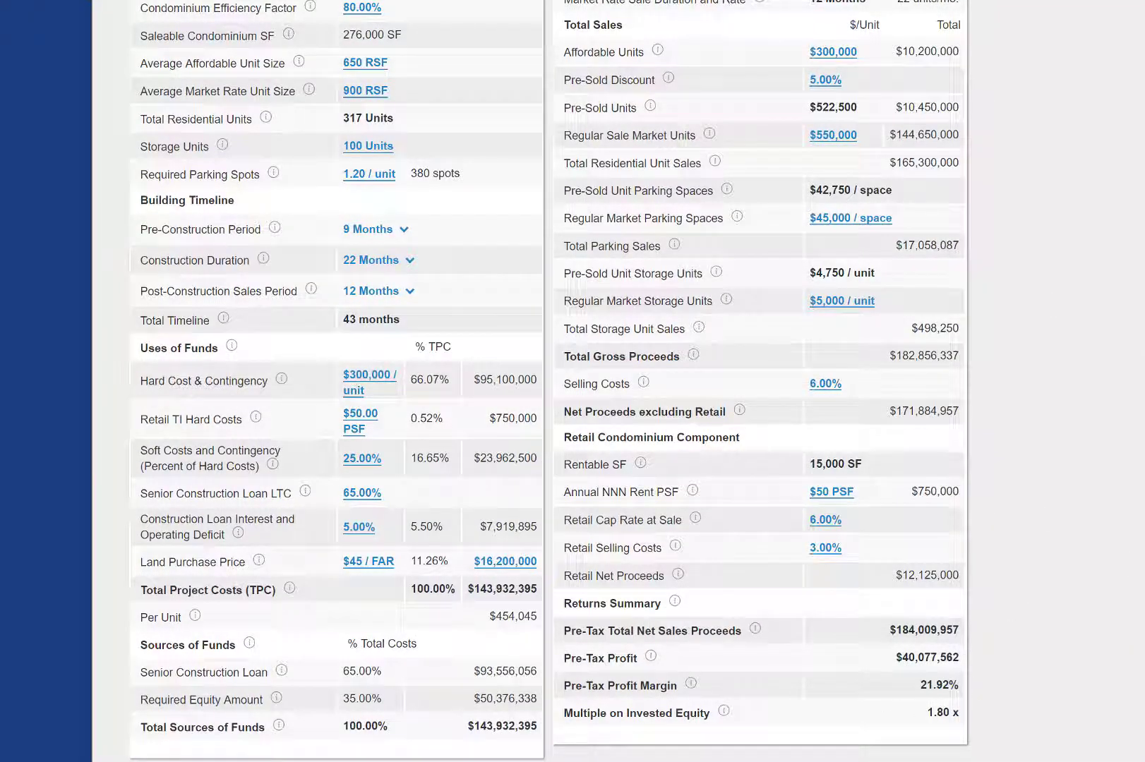
Set the required affordable unit percentage increment in the first profit margin sensitivity table to 0.25%.
scroll(637, 382, "down", 13)
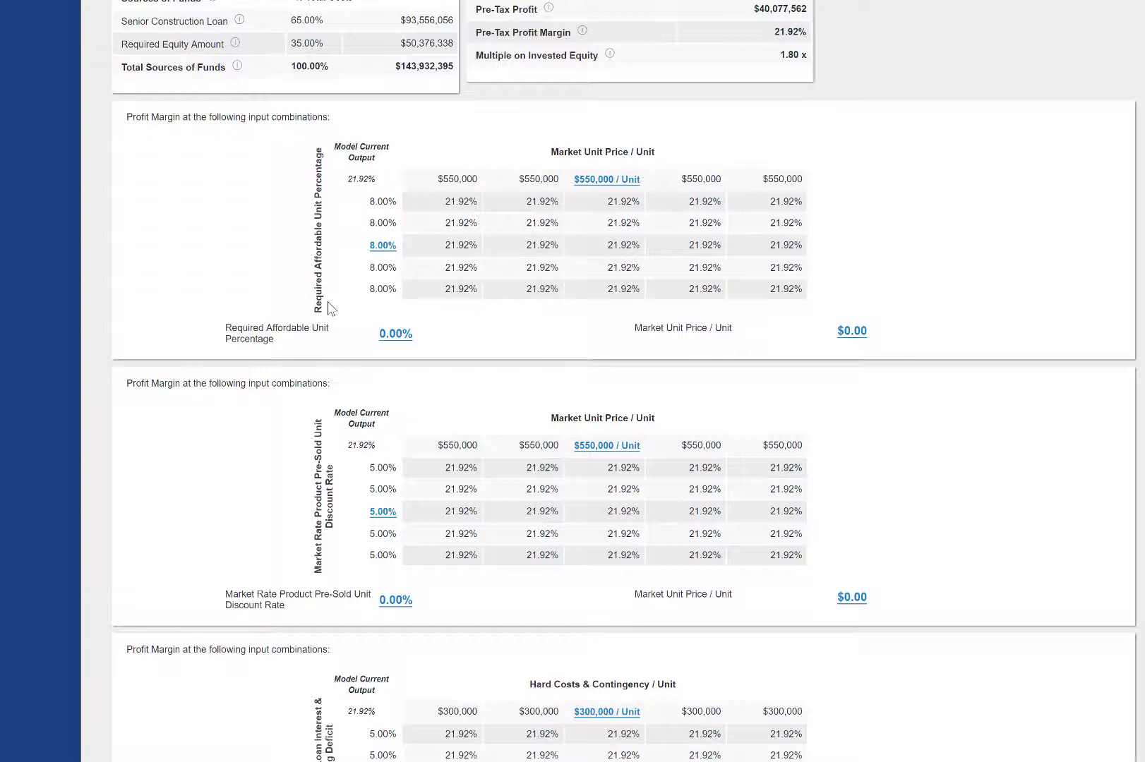
left_click(394, 333)
type("0.25")
key("Tab")
left_click(497, 331)
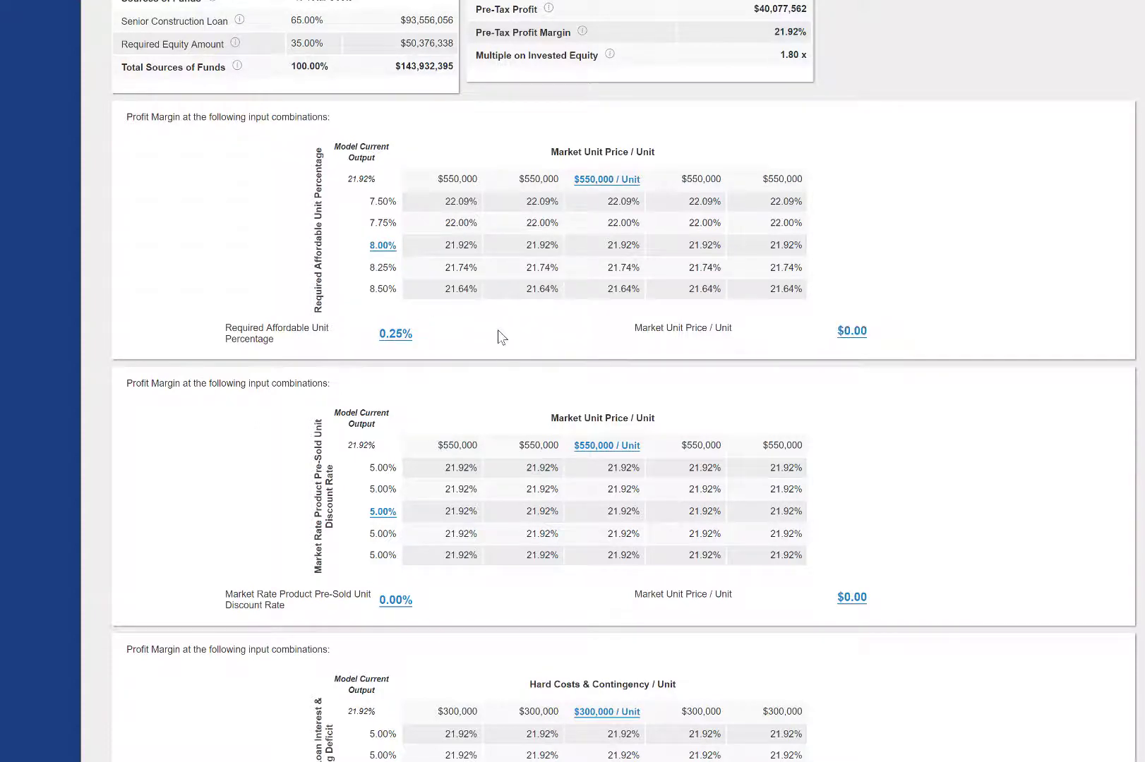
Set the first profit margin table's increments to 0.50% for the required affordable unit percentage and $25,000 for the market unit price.
left_click(399, 336)
type("0.5")
key("Tab")
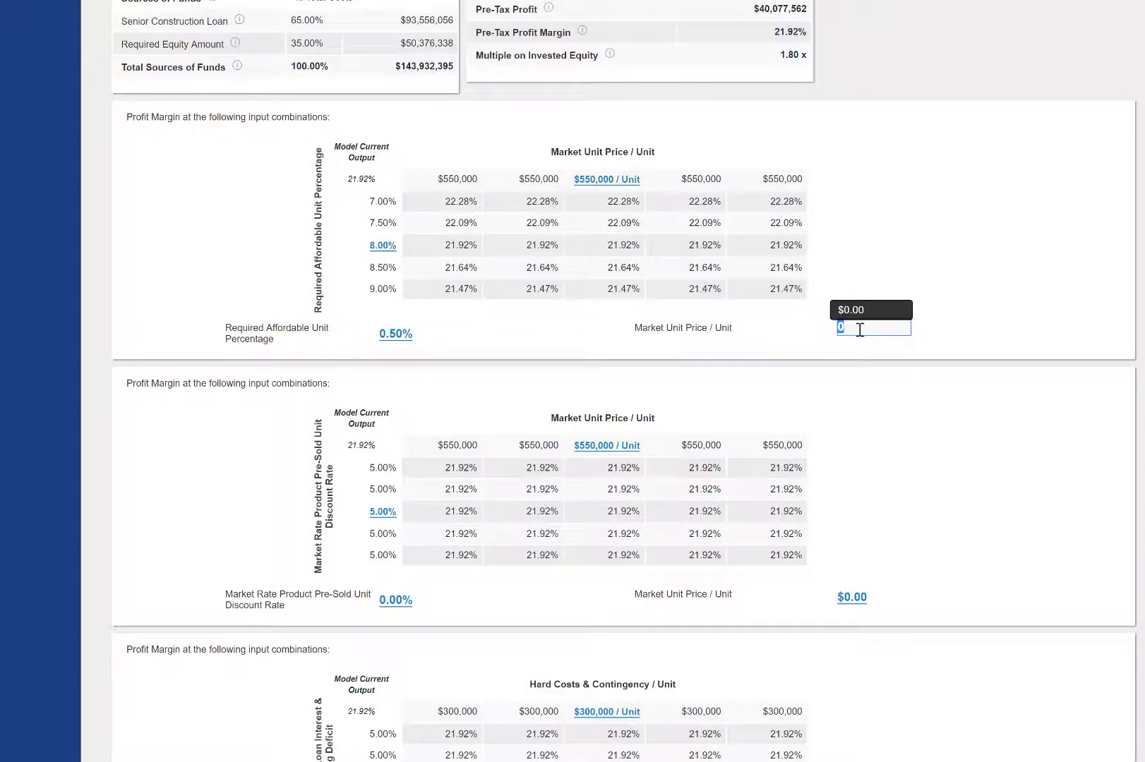
type("25,000")
key("Tab")
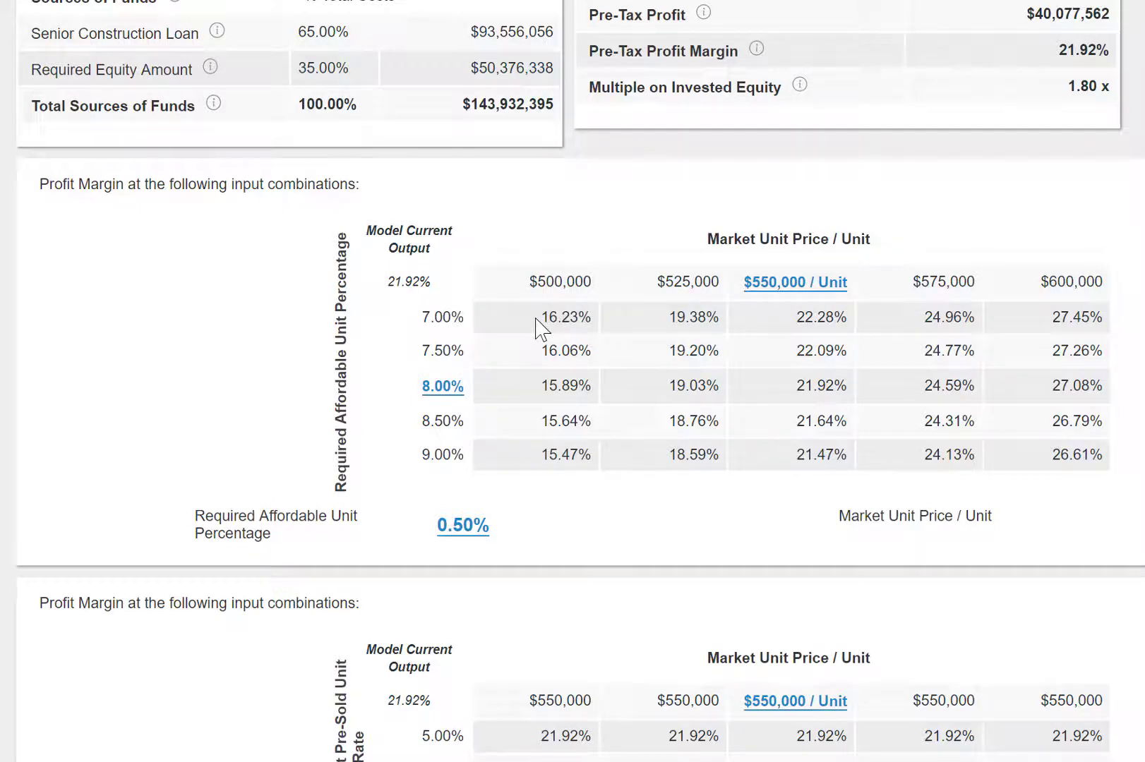
Examine how the profit margin varies with market unit price and required affordable unit percentage in the first sensitivity table.
left_click_drag(543, 317, 597, 317)
left_click(843, 319)
left_click_drag(796, 385, 844, 384)
left_click(818, 427)
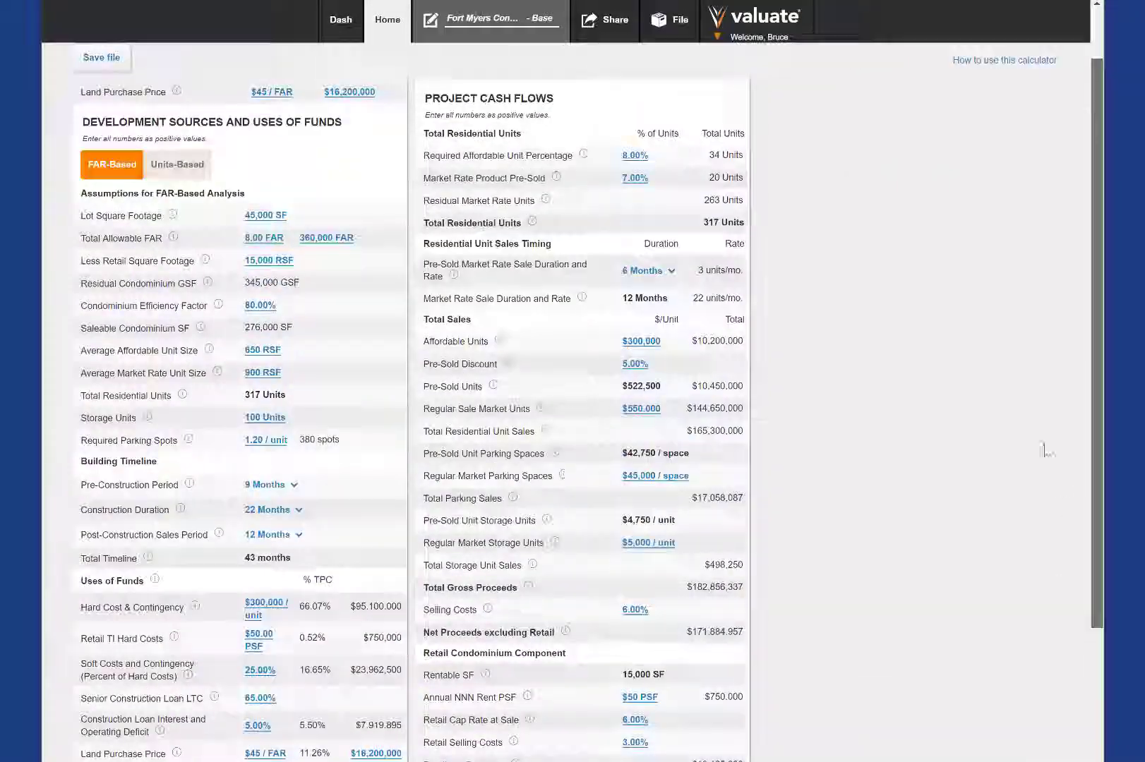
Save the condominium analysis file and view its sharing options, closing them without sharing the file.
scroll(1042, 341, "up", 2)
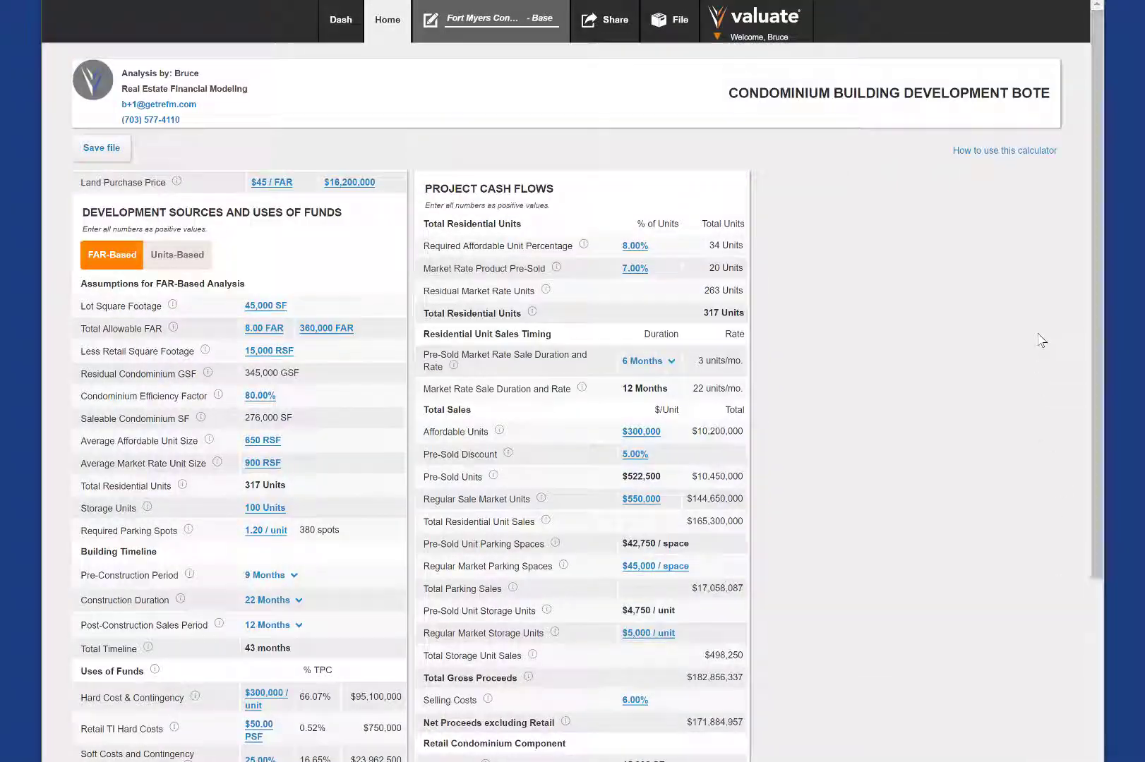
left_click(102, 147)
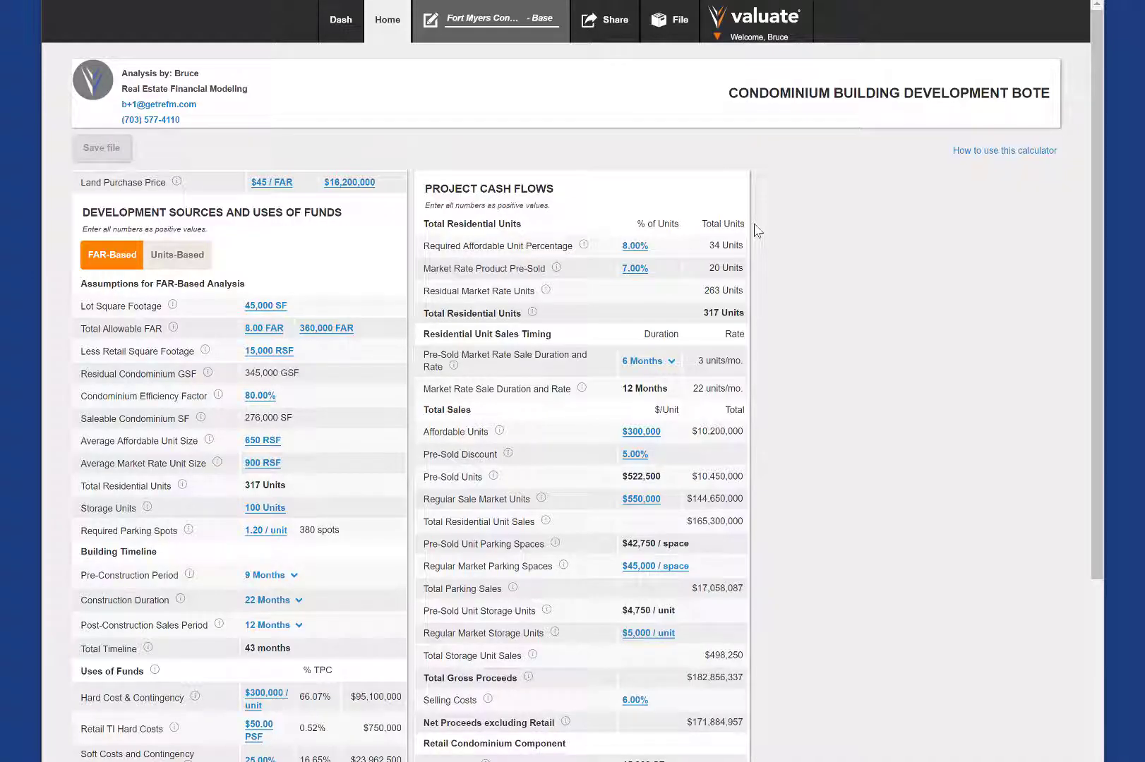
left_click(621, 33)
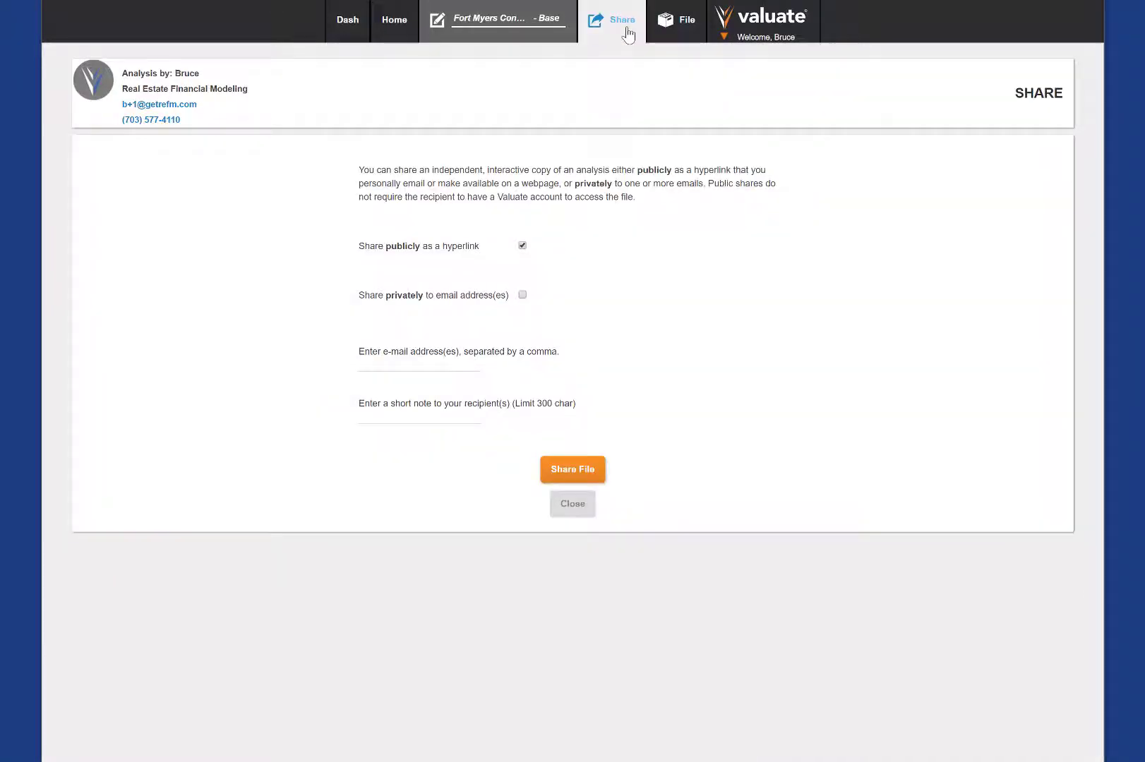
left_click(573, 503)
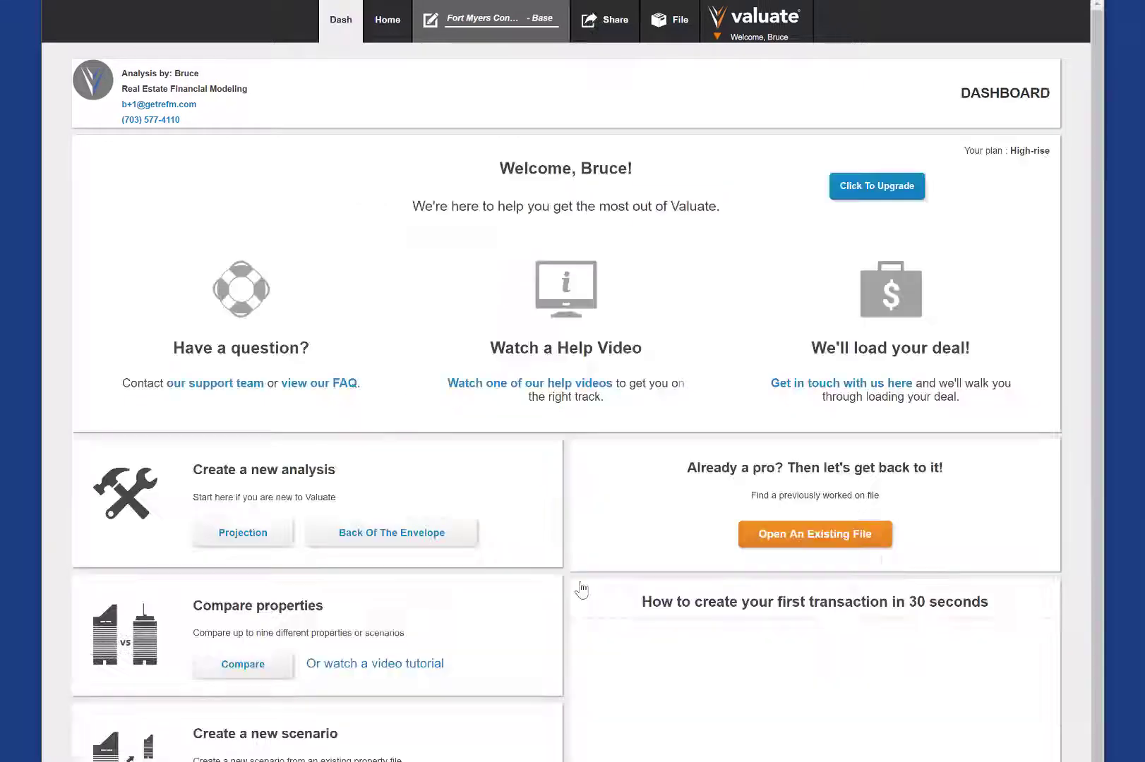